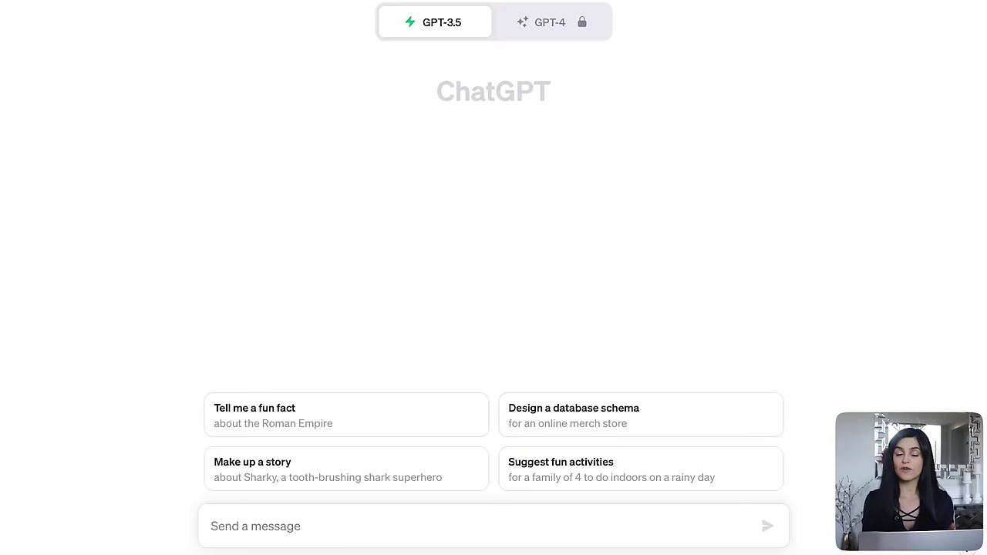
Begin typing a ChatGPT question starting 'what are so' about e-book topics
{"action": "type", "text": "what are so"}
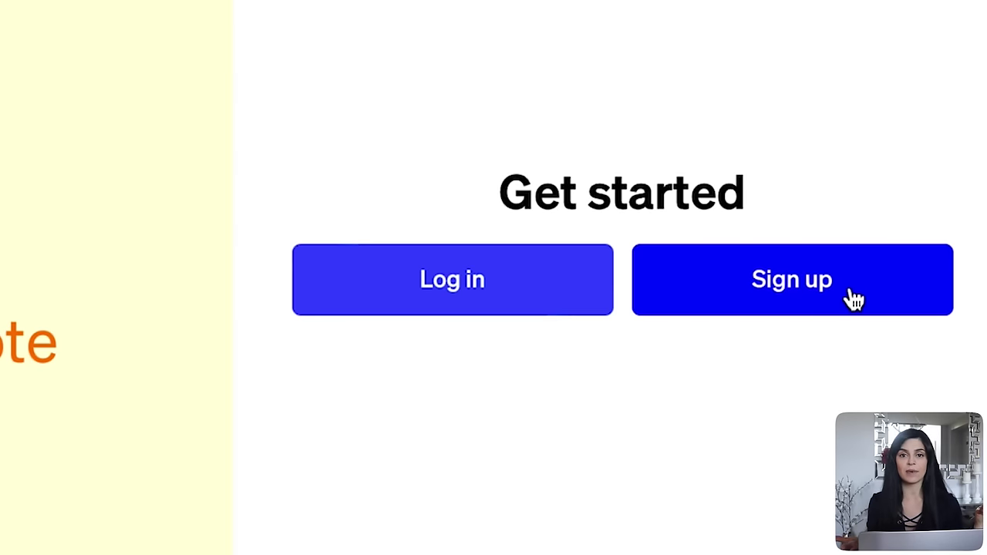
Choose Sign up, then read through ChatGPT's numbered list of popular e-book topics
{"action": "left_click", "coordinate": [854, 301]}
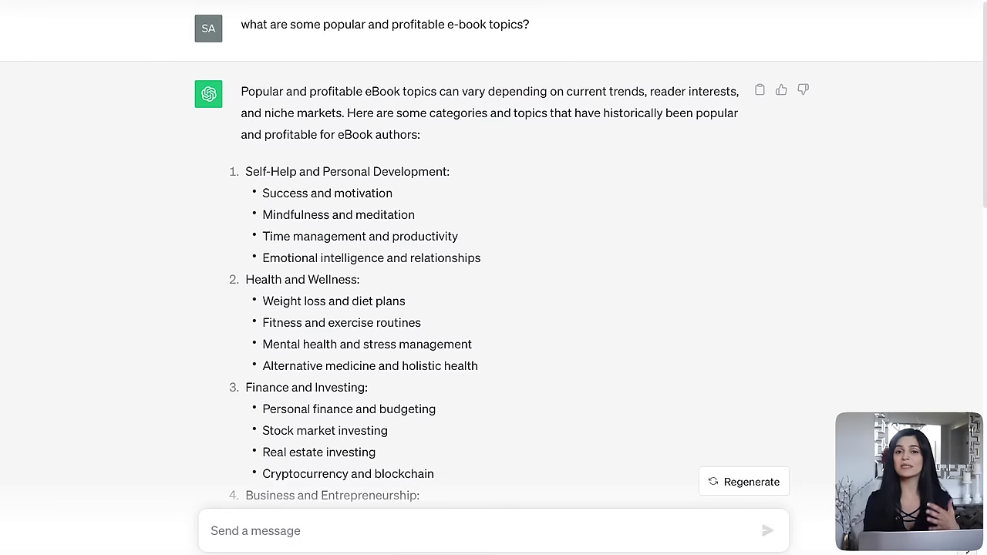
{"action": "scroll", "coordinate": [494, 277], "scroll_direction": "down", "scroll_amount": 2}
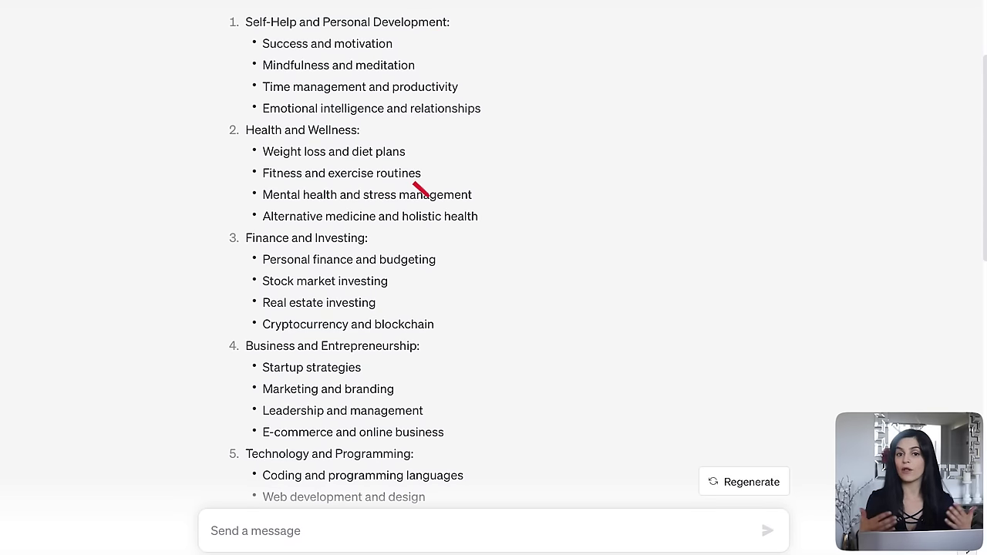
{"action": "scroll", "coordinate": [494, 277], "scroll_direction": "down", "scroll_amount": 3}
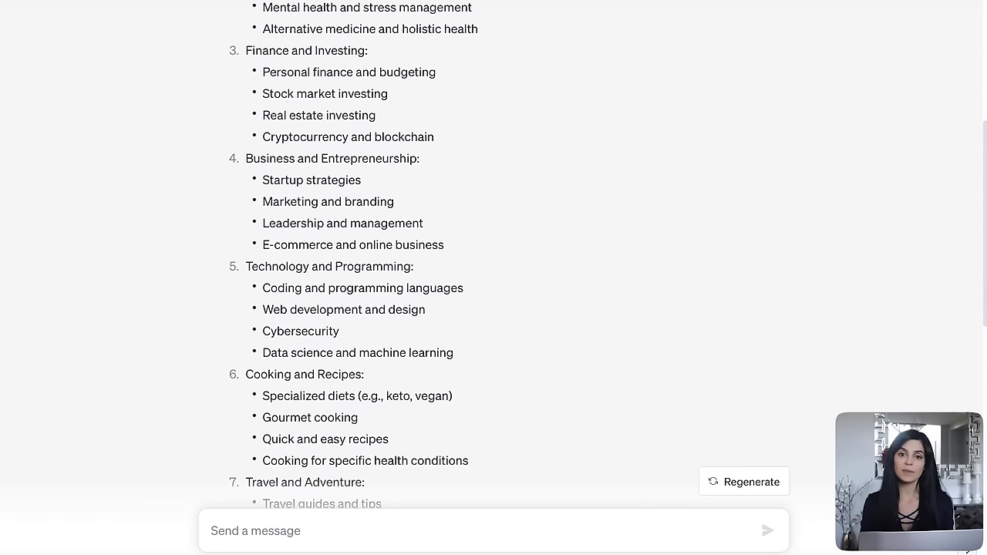
{"action": "scroll", "coordinate": [493, 277], "scroll_direction": "down", "scroll_amount": 3}
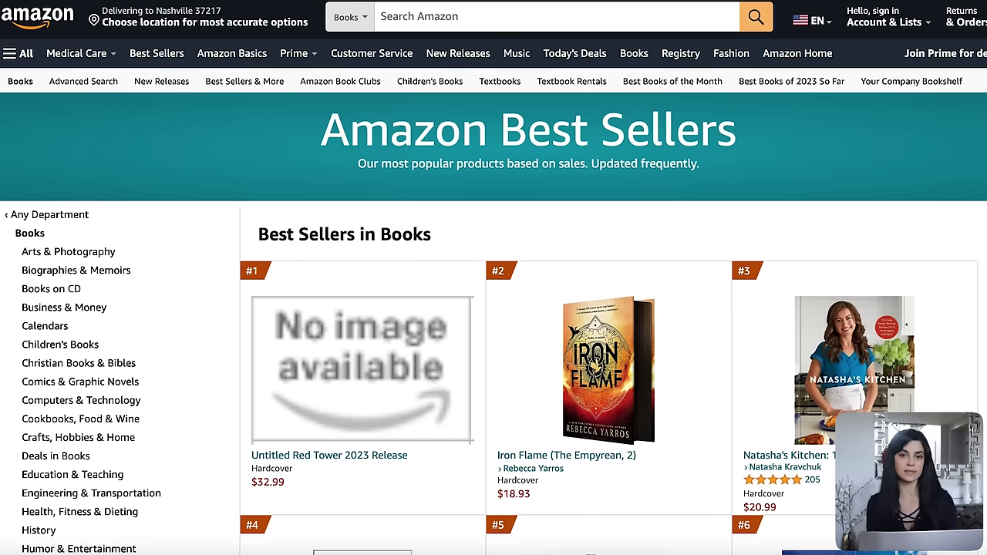
Search Amazon Books for 'home organization ebooks' and browse the results
{"action": "left_click", "coordinate": [381, 16]}
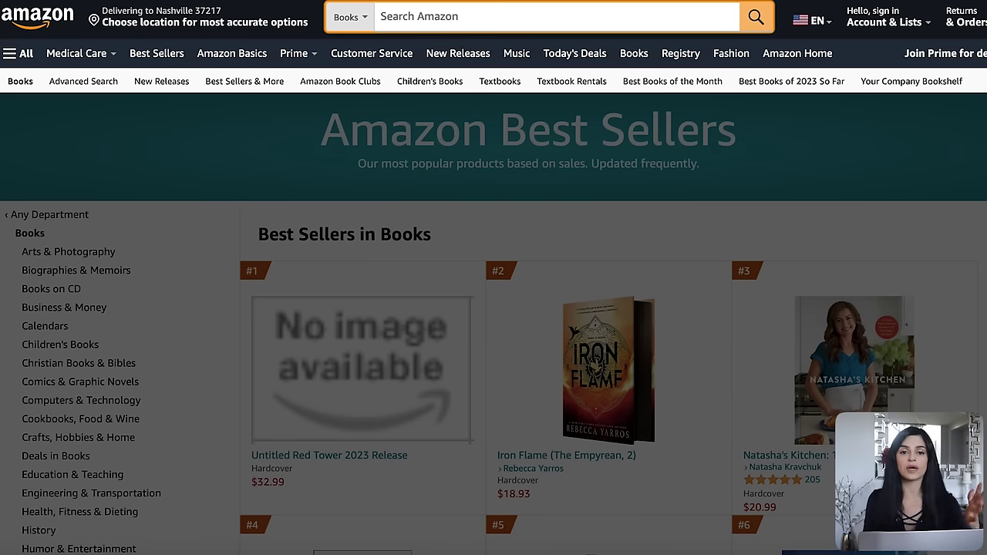
{"action": "type", "text": "home or"}
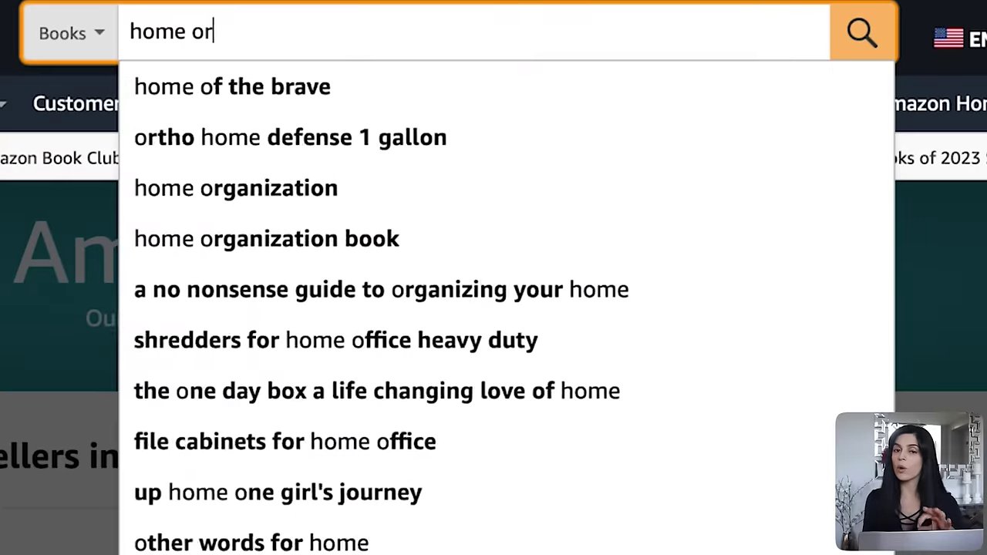
{"action": "type", "text": "ganization ebooks"}
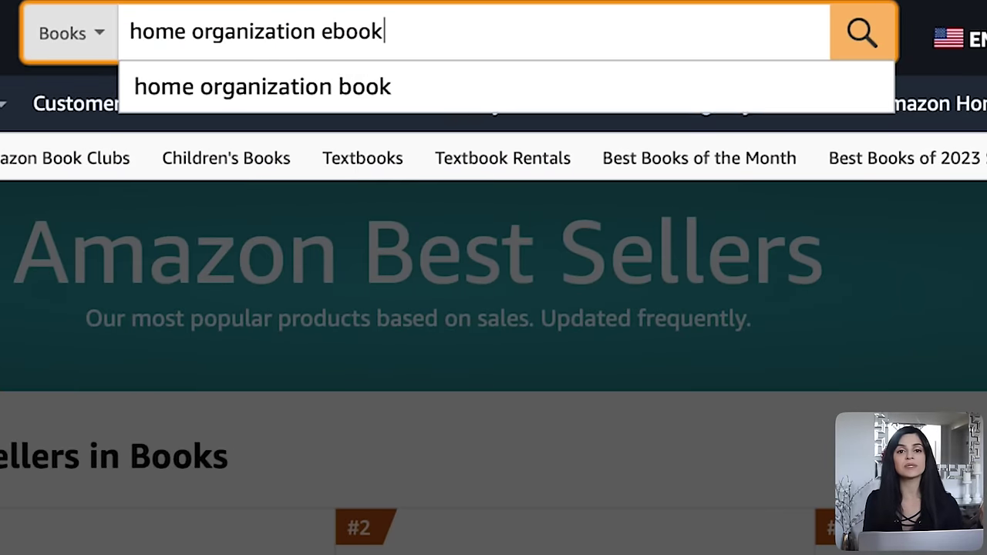
{"action": "key", "text": "Return"}
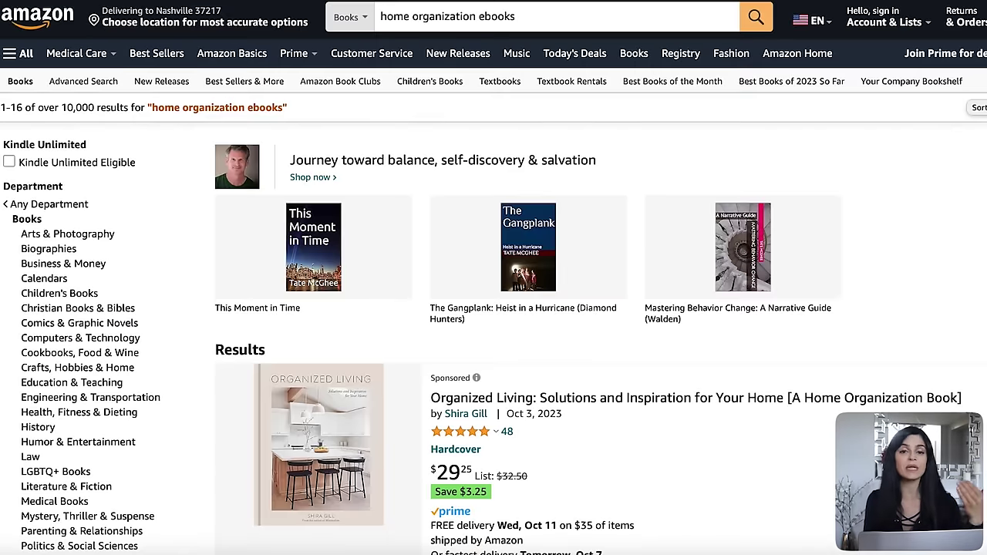
{"action": "scroll", "coordinate": [494, 277], "scroll_direction": "down", "scroll_amount": 6}
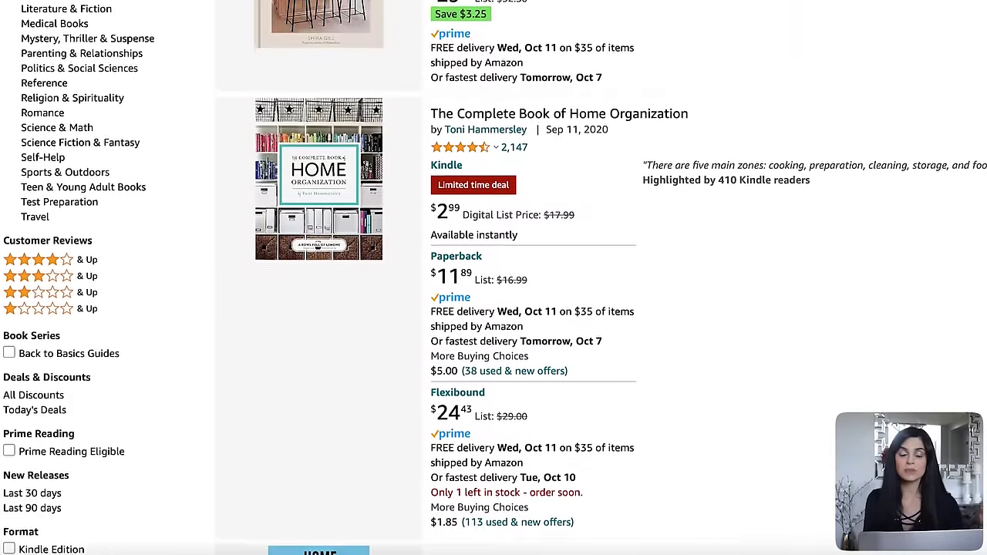
{"action": "scroll", "coordinate": [493, 278], "scroll_direction": "down", "scroll_amount": 4}
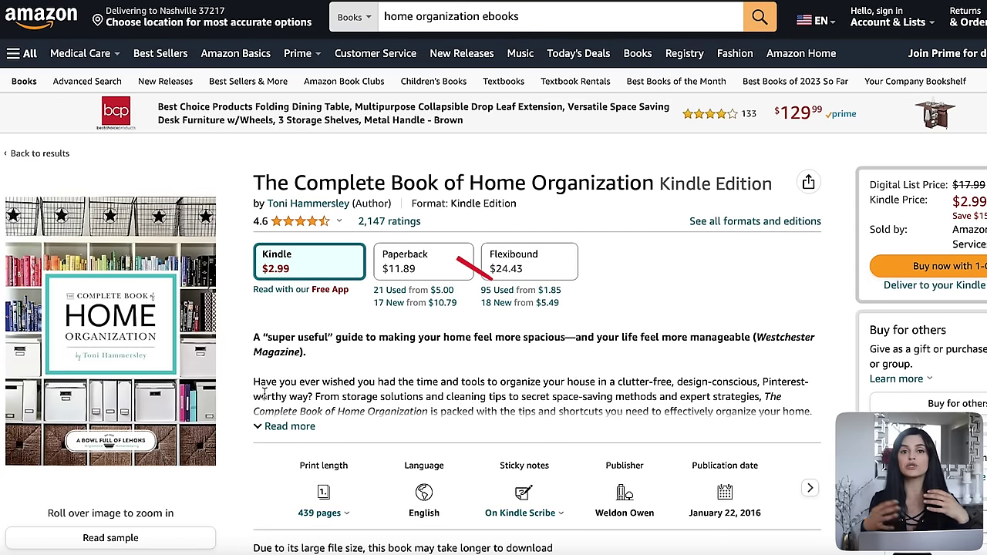
Expand The Complete Book of Home Organization's description and read through its sample
{"action": "left_click", "coordinate": [284, 428]}
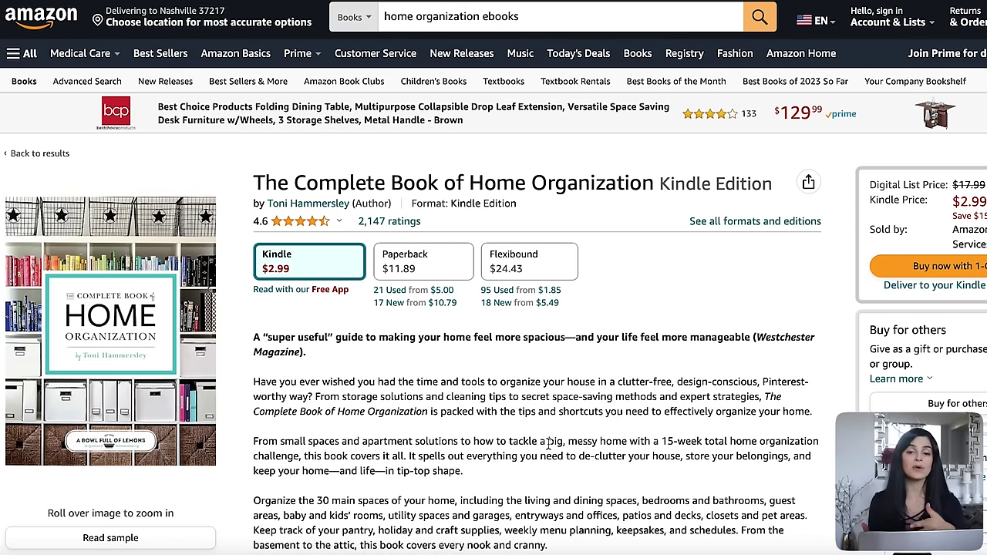
{"action": "scroll", "coordinate": [549, 444], "scroll_direction": "down", "scroll_amount": 2}
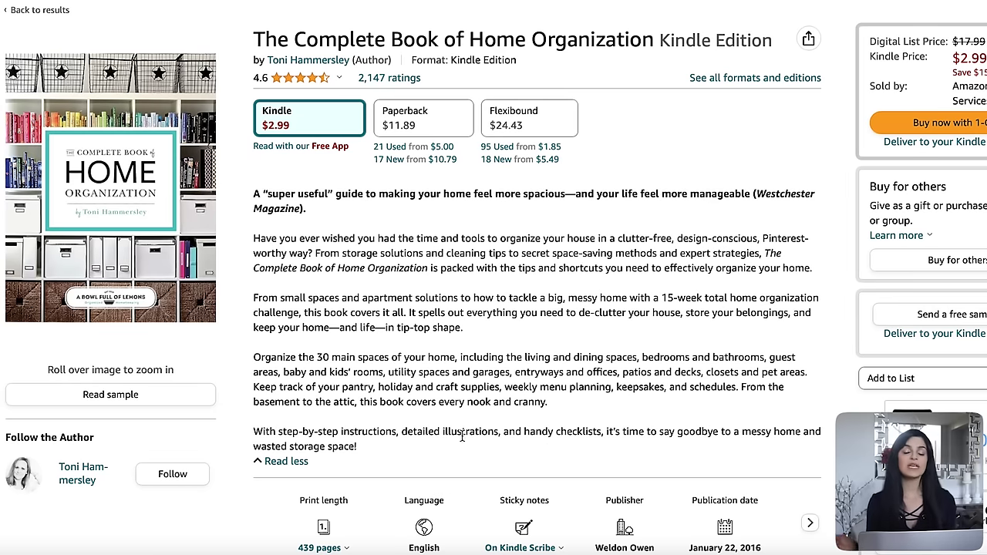
{"action": "left_click", "coordinate": [209, 401]}
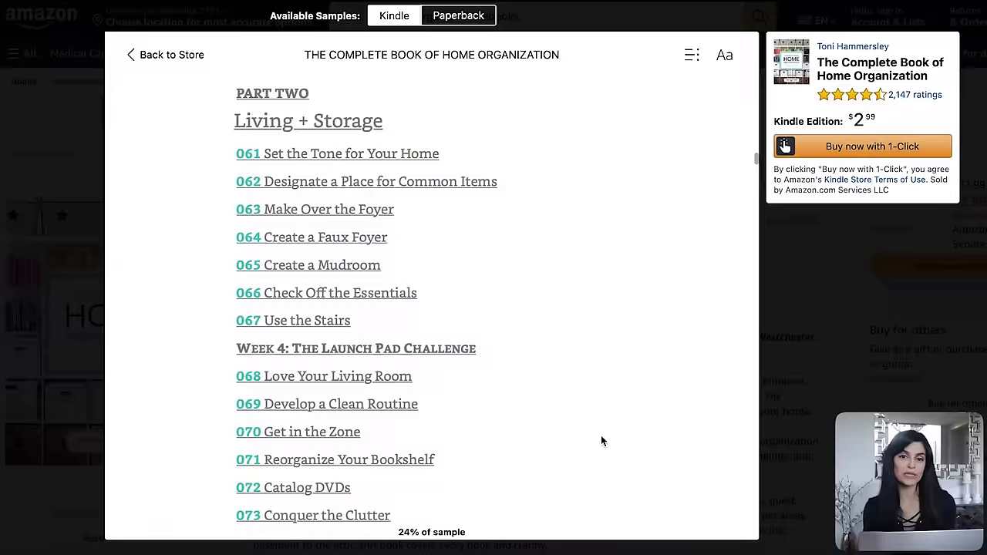
{"action": "scroll", "coordinate": [602, 441], "scroll_direction": "down", "scroll_amount": 10}
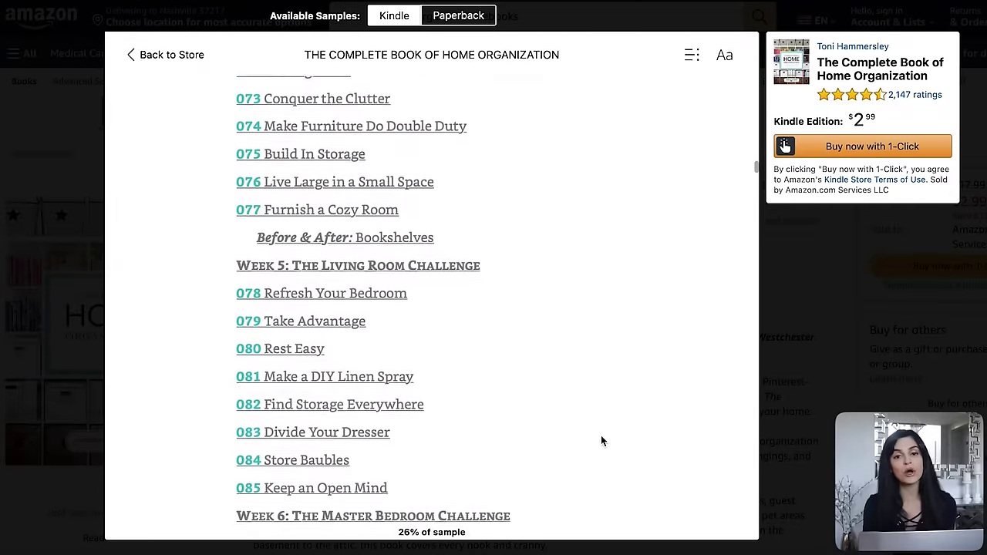
{"action": "scroll", "coordinate": [603, 441], "scroll_direction": "down", "scroll_amount": 10}
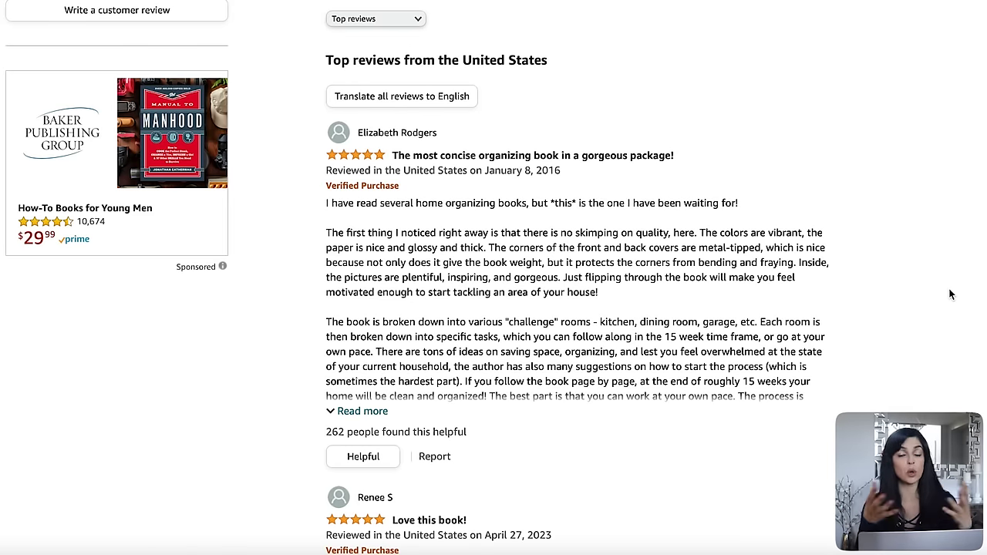
{"action": "scroll", "coordinate": [950, 294], "scroll_direction": "down", "scroll_amount": 3}
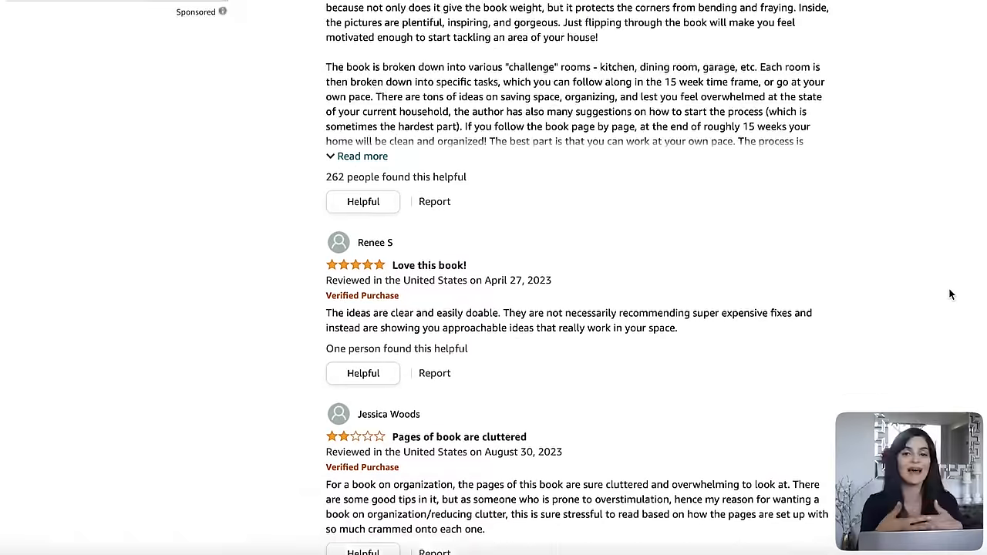
{"action": "scroll", "coordinate": [950, 294], "scroll_direction": "down", "scroll_amount": 2}
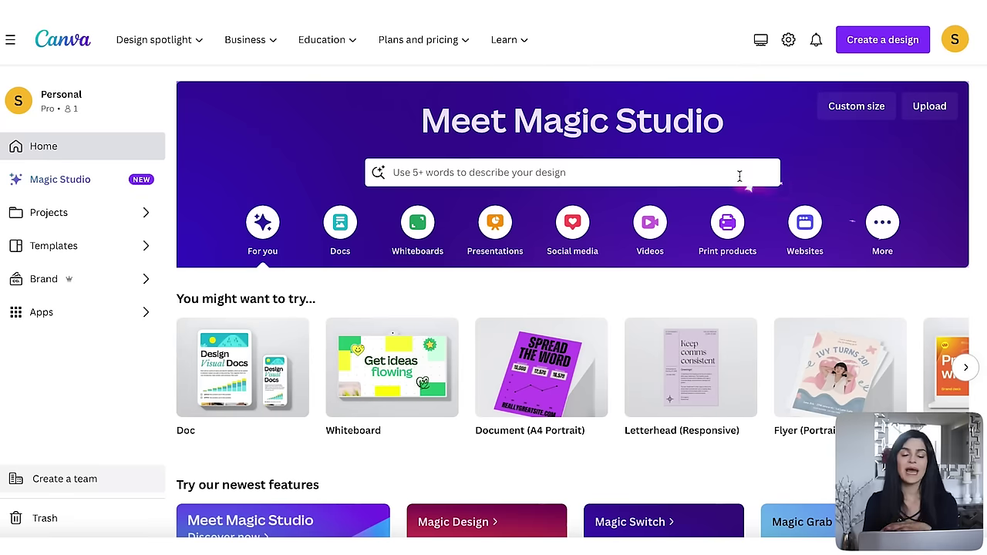
Search Canva for 'ebook' templates and browse the Ebook templates grid
{"action": "left_click", "coordinate": [737, 175]}
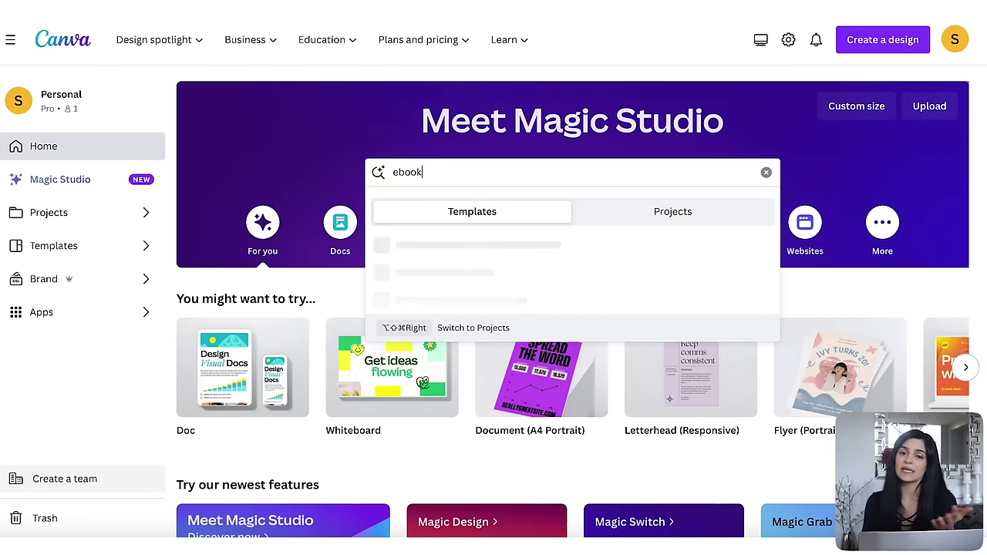
{"action": "key", "text": "Return"}
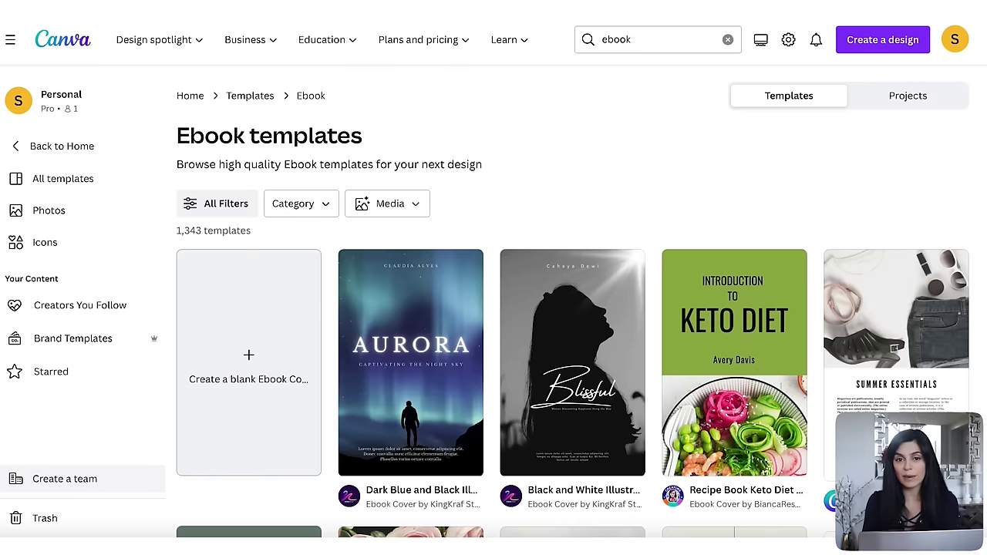
{"action": "scroll", "coordinate": [978, 281], "scroll_direction": "down", "scroll_amount": 3}
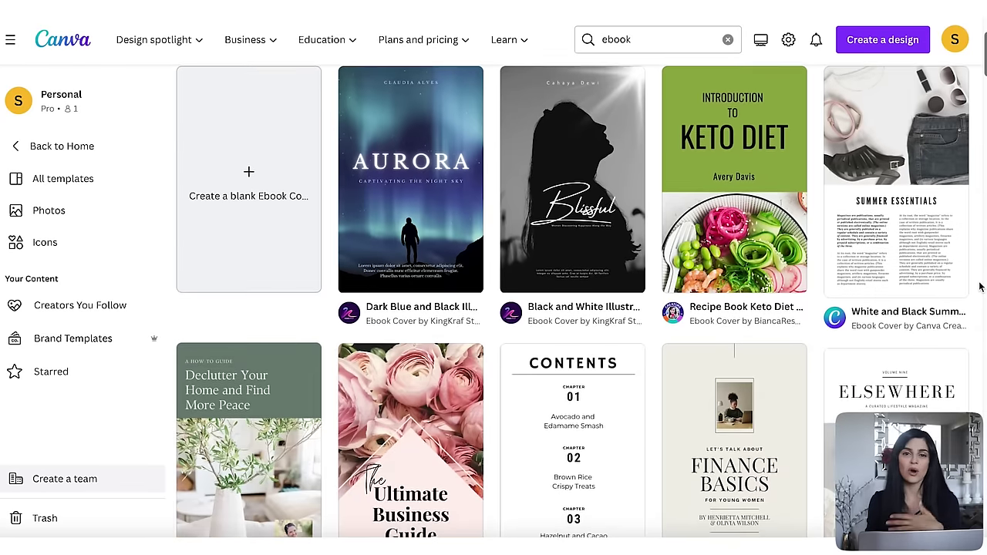
{"action": "scroll", "coordinate": [979, 287], "scroll_direction": "down", "scroll_amount": 3}
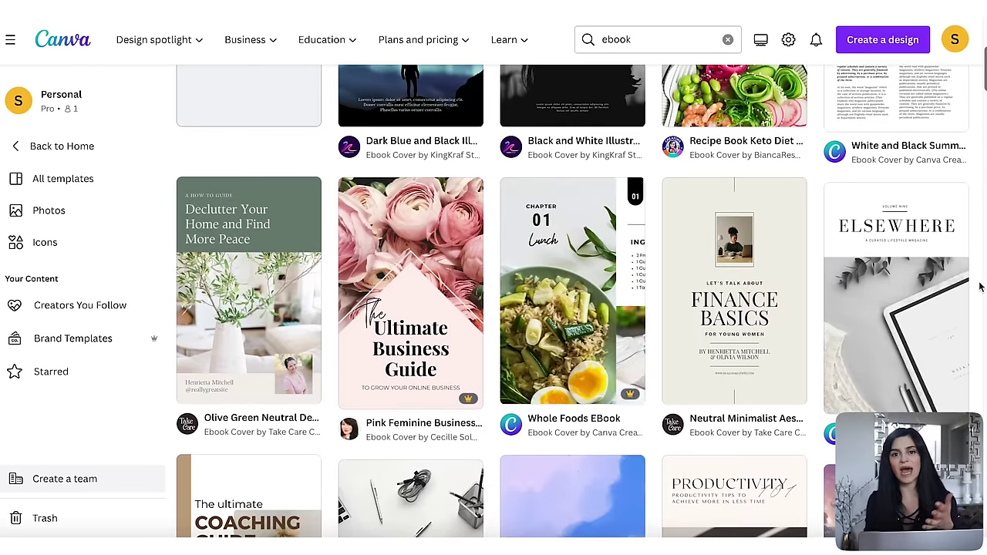
{"action": "scroll", "coordinate": [979, 286], "scroll_direction": "down", "scroll_amount": 5}
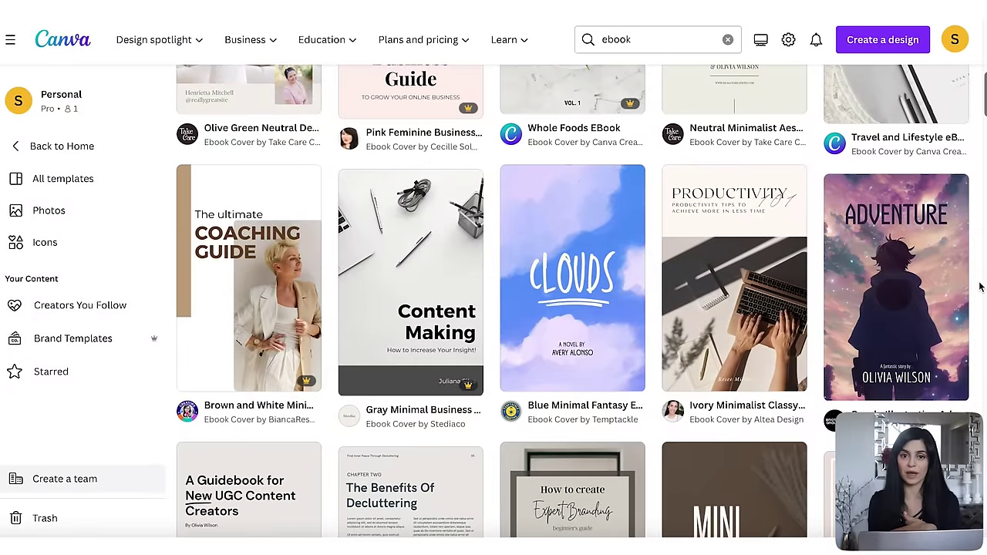
{"action": "scroll", "coordinate": [979, 287], "scroll_direction": "down", "scroll_amount": 4}
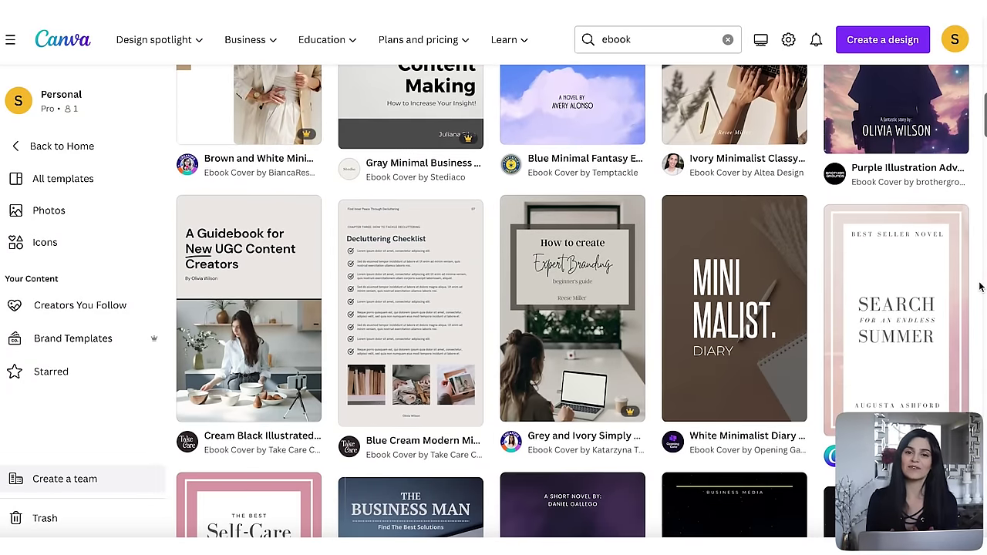
{"action": "scroll", "coordinate": [979, 287], "scroll_direction": "down", "scroll_amount": 4}
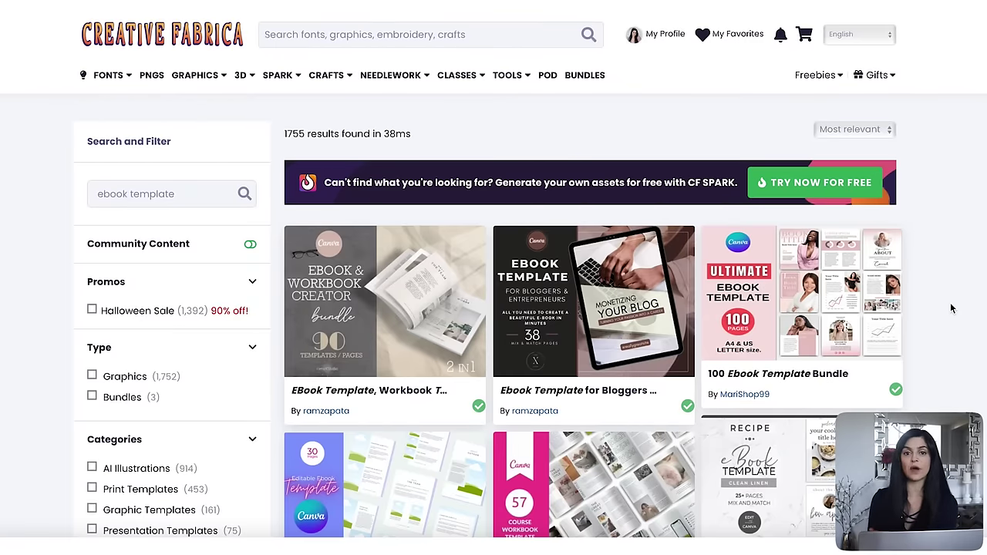
Browse Creative Fabrica's 'ebook template' results and read a template's product description
{"action": "scroll", "coordinate": [951, 309], "scroll_direction": "down", "scroll_amount": 2}
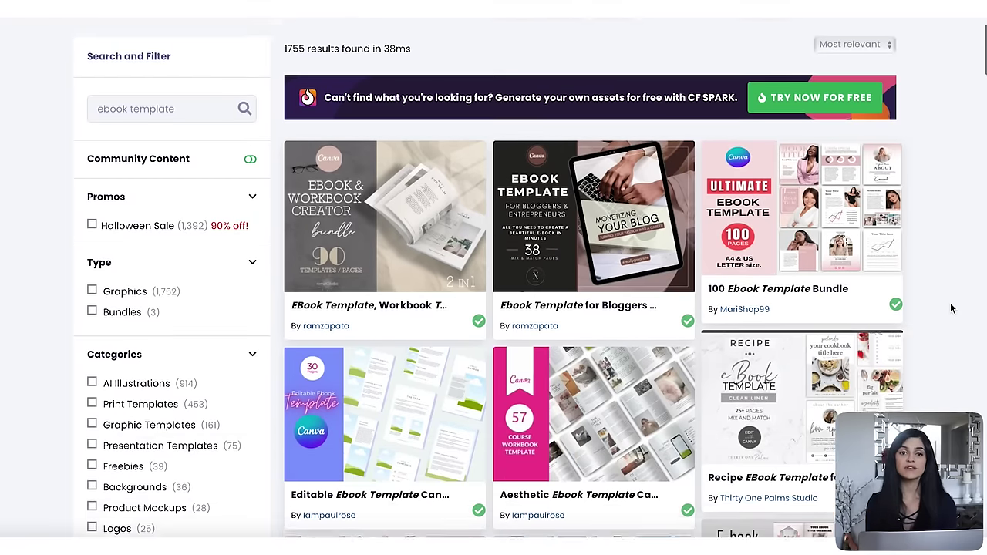
{"action": "scroll", "coordinate": [950, 308], "scroll_direction": "down", "scroll_amount": 2}
{"action": "scroll", "coordinate": [950, 309], "scroll_direction": "down", "scroll_amount": 1}
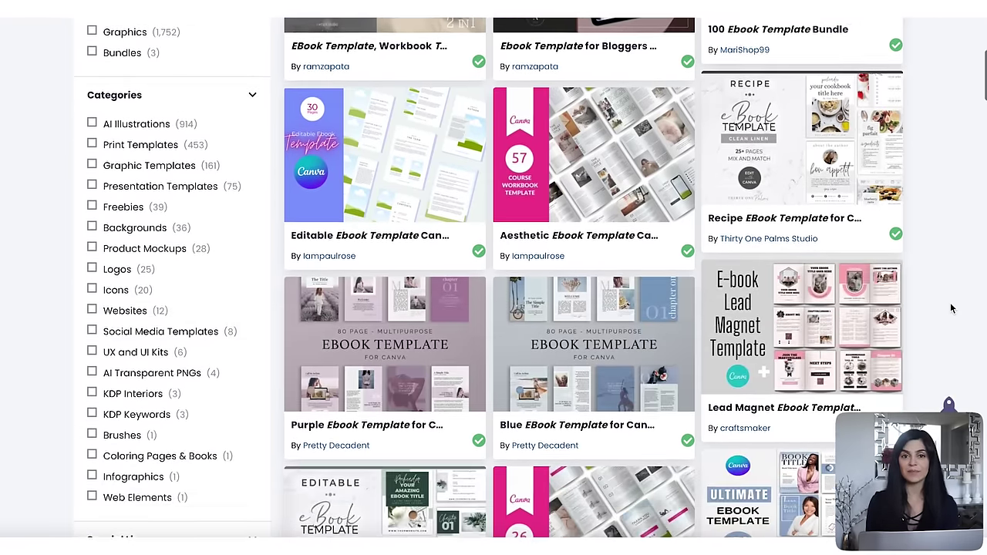
{"action": "scroll", "coordinate": [951, 309], "scroll_direction": "down", "scroll_amount": 3}
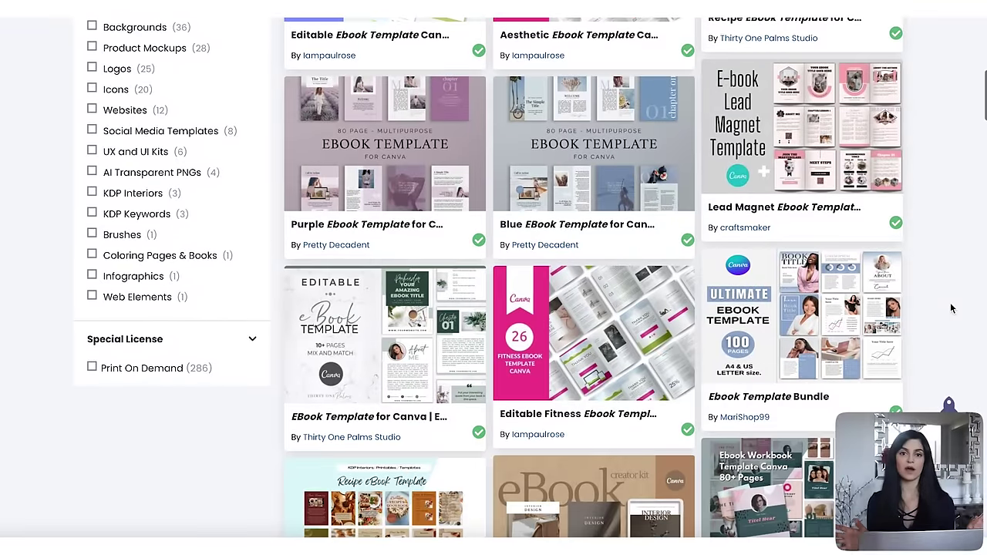
{"action": "scroll", "coordinate": [951, 308], "scroll_direction": "down", "scroll_amount": 3}
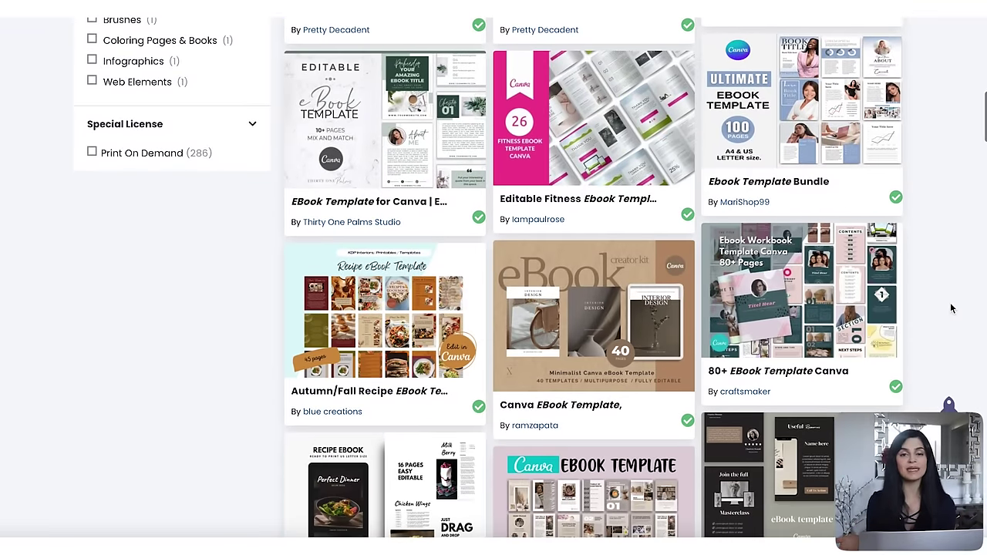
{"action": "scroll", "coordinate": [950, 308], "scroll_direction": "down", "scroll_amount": 4}
{"action": "scroll", "coordinate": [950, 308], "scroll_direction": "down", "scroll_amount": 1}
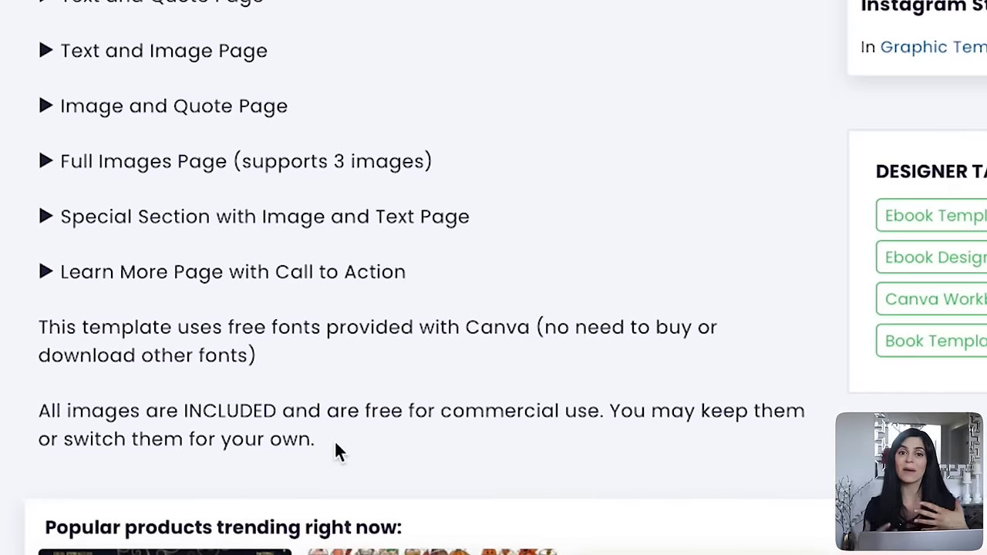
Select the template description, then follow the PDF's LINK TO DOWNLOAD to the shared Canva template
{"action": "left_click_drag", "start_coordinate": [222, 324], "coordinate": [134, 324]}
{"action": "left_click_drag", "start_coordinate": [141, 432], "coordinate": [44, 416]}
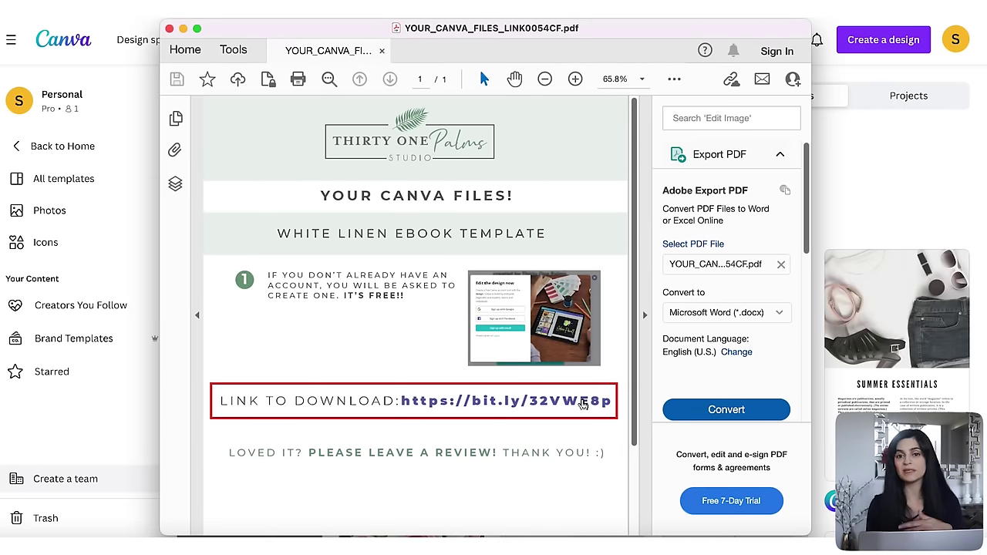
{"action": "left_click", "coordinate": [583, 401]}
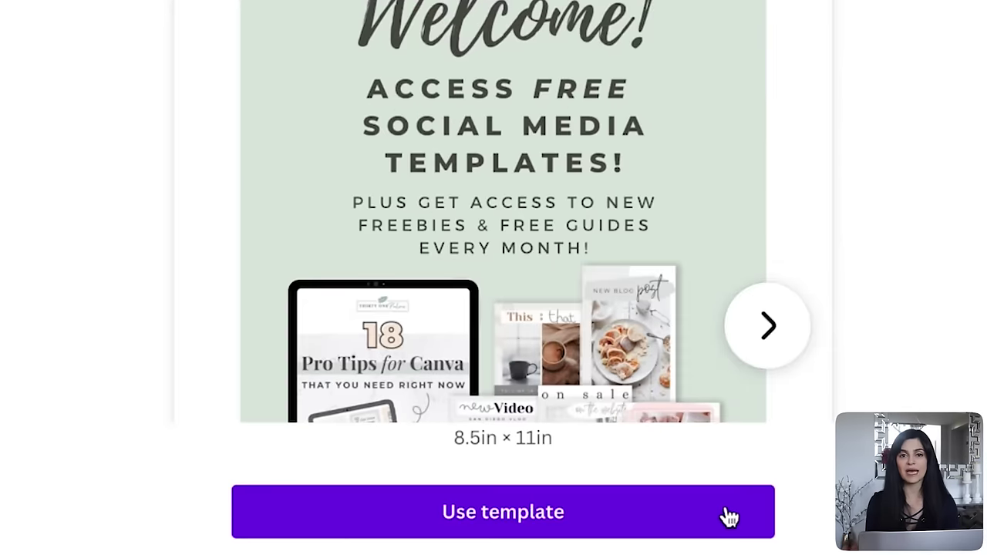
Make an editable copy of the White Linen eBook Template and review its 13 pages
{"action": "left_click", "coordinate": [598, 460]}
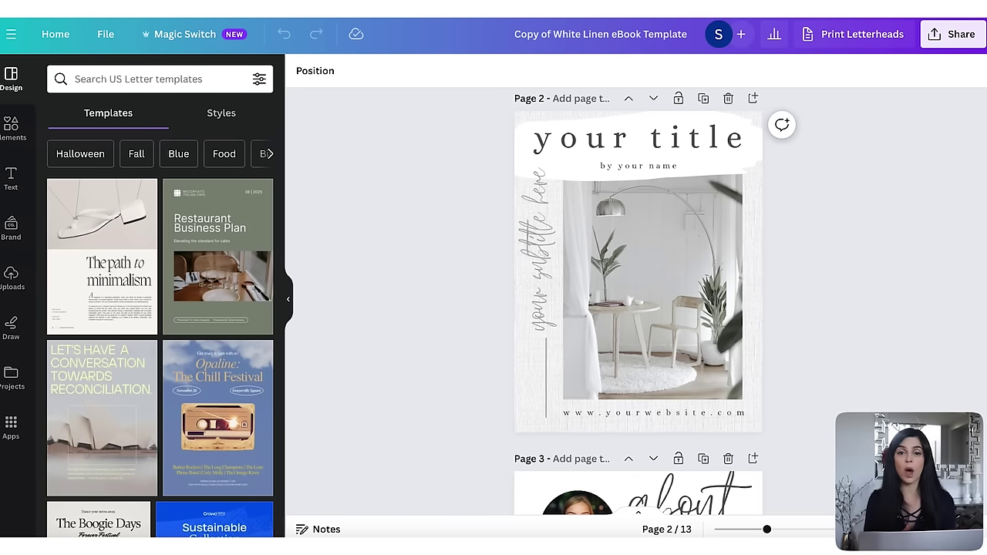
{"action": "scroll", "coordinate": [639, 301], "scroll_direction": "down", "scroll_amount": 3}
{"action": "scroll", "coordinate": [638, 301], "scroll_direction": "down", "scroll_amount": 5}
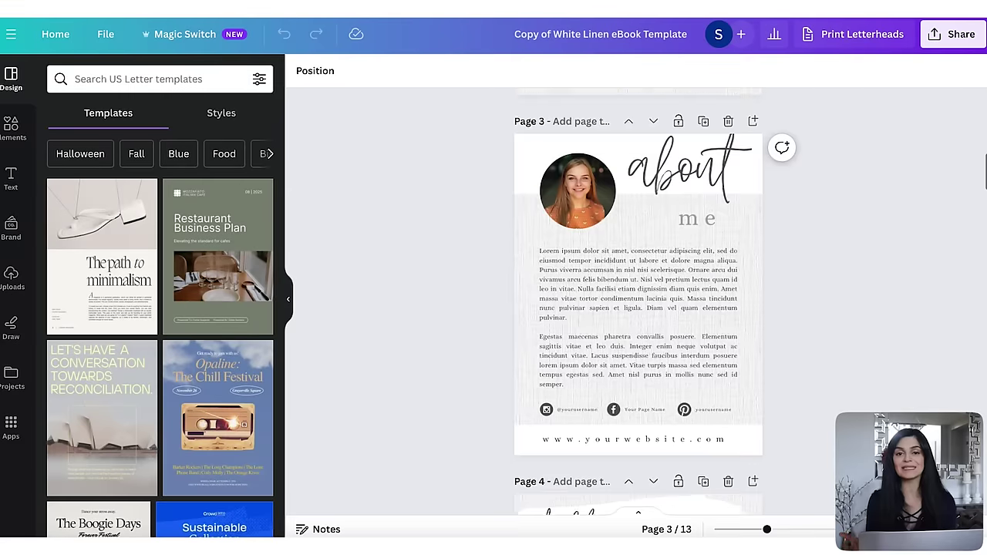
{"action": "scroll", "coordinate": [638, 301], "scroll_direction": "down", "scroll_amount": 4}
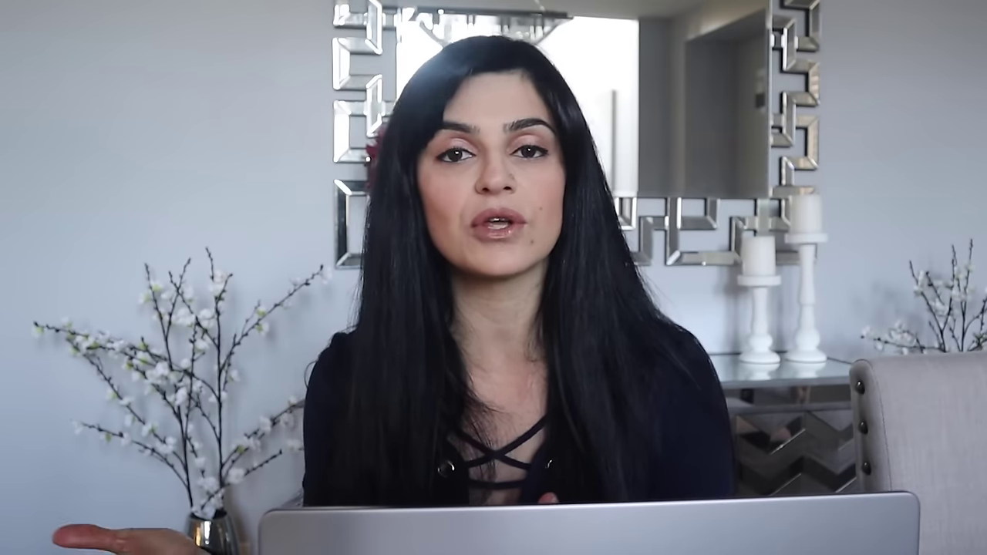
Ask ChatGPT for catchy home-organization e-book titles and select the cover's placeholder title
{"action": "type", "text": "give me som"}
{"action": "type", "text": "e catch"}
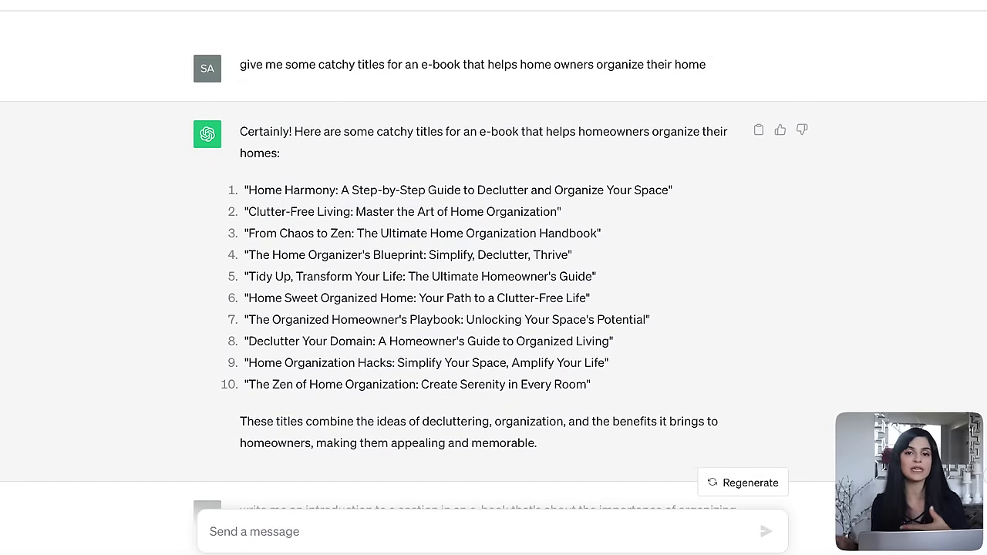
{"action": "left_click_drag", "start_coordinate": [515, 142], "coordinate": [767, 152]}
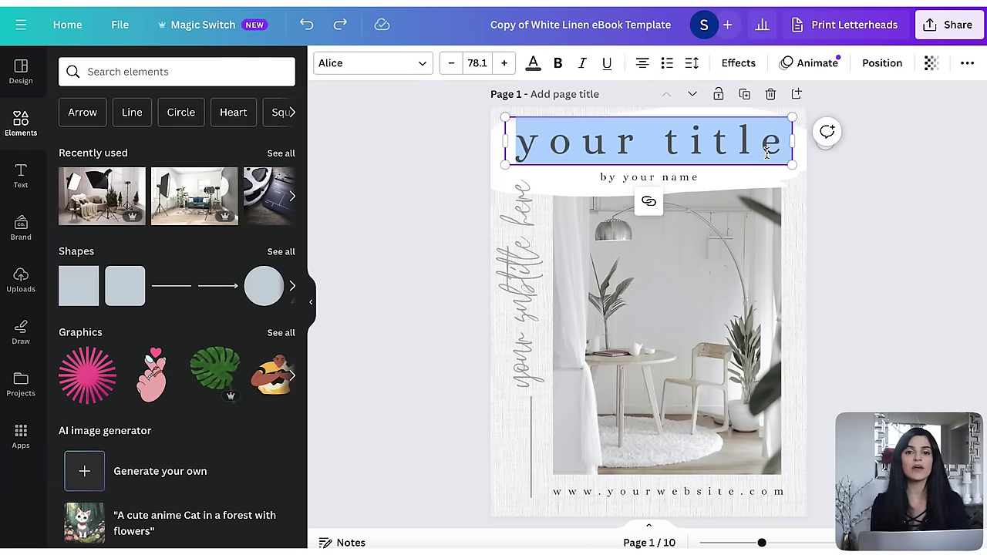
Retitle the cover 'the ultimate' at font size 64
{"action": "type", "text": "the ultimate"}
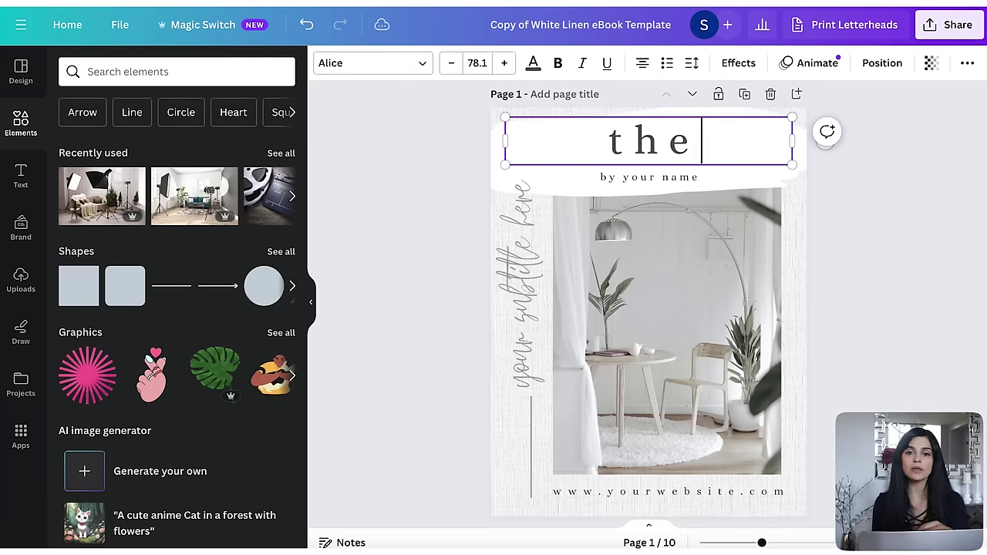
{"action": "left_click", "coordinate": [671, 148]}
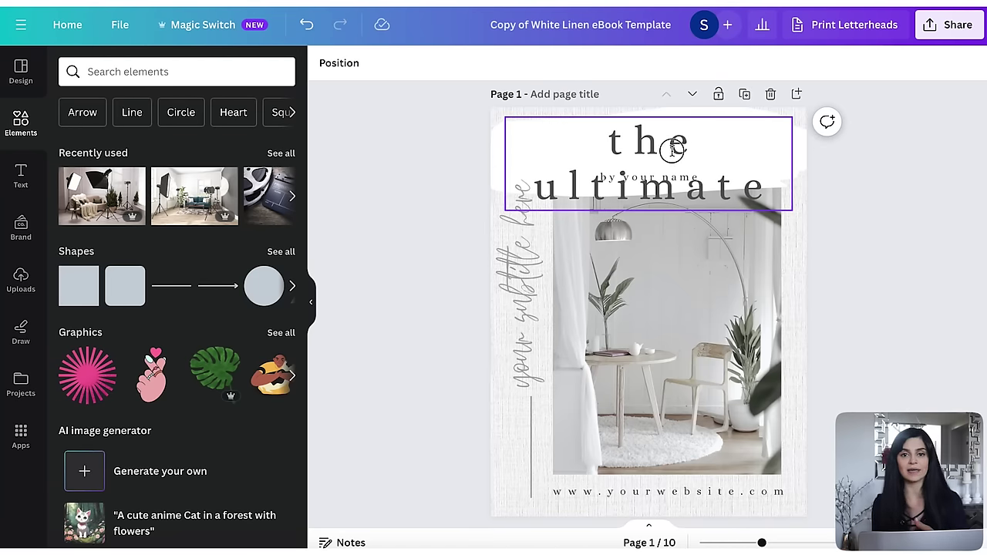
{"action": "left_click", "coordinate": [476, 63]}
{"action": "scroll", "coordinate": [497, 192], "scroll_direction": "down", "scroll_amount": 2}
{"action": "scroll", "coordinate": [498, 225], "scroll_direction": "down", "scroll_amount": 2}
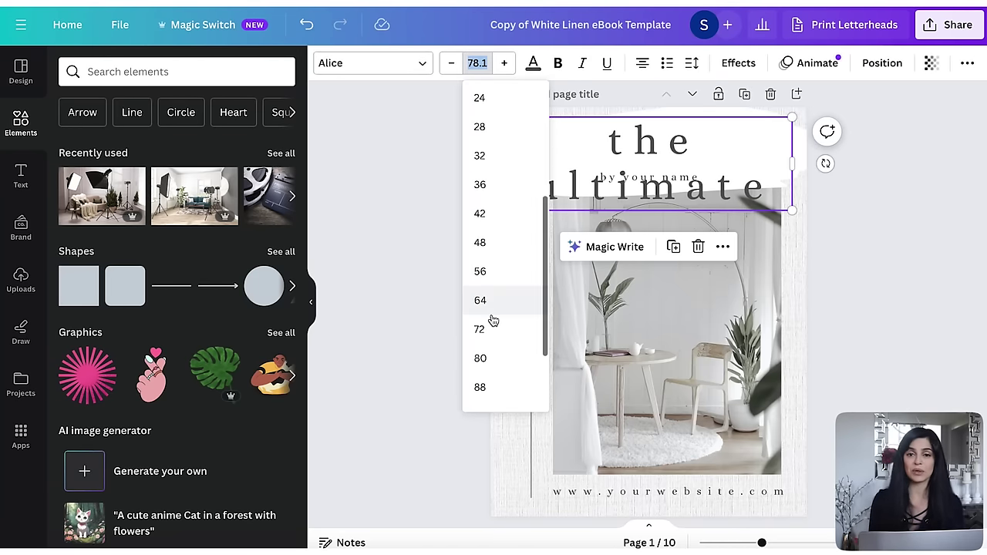
{"action": "left_click", "coordinate": [480, 300]}
Replace 'by your name' with 'home organization guide' on one centred line at size 32
{"action": "left_click", "coordinate": [849, 235]}
{"action": "double_click", "coordinate": [674, 177]}
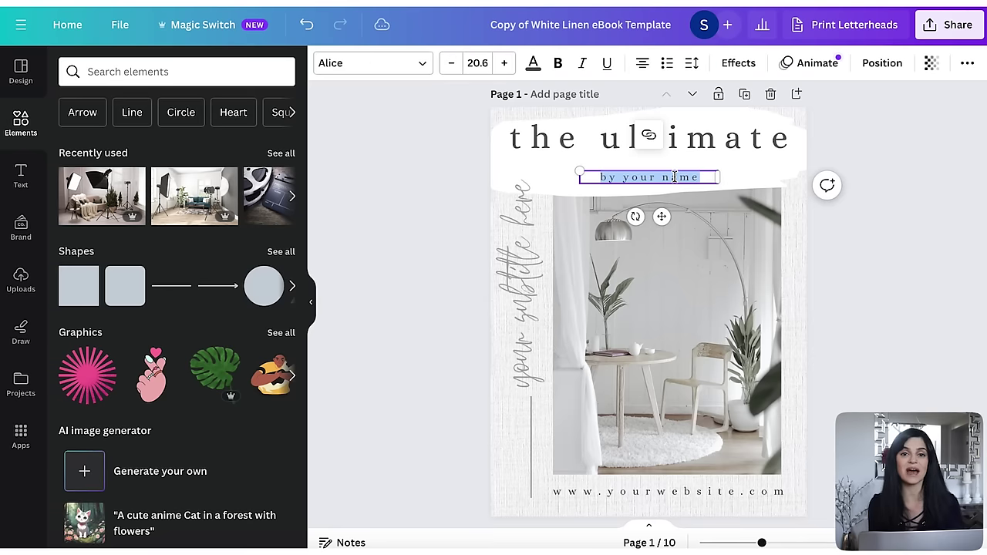
{"action": "type", "text": "home org"}
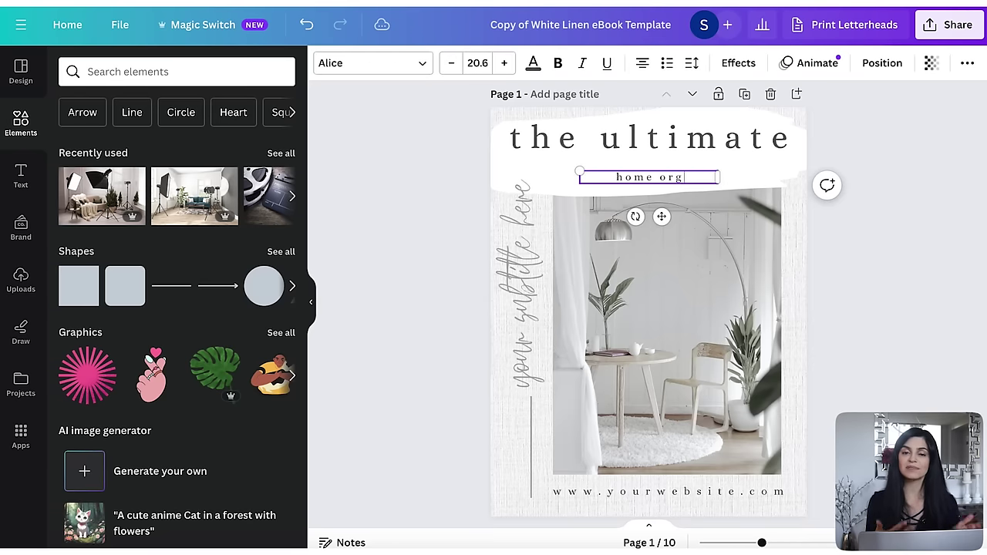
{"action": "type", "text": "anization guide"}
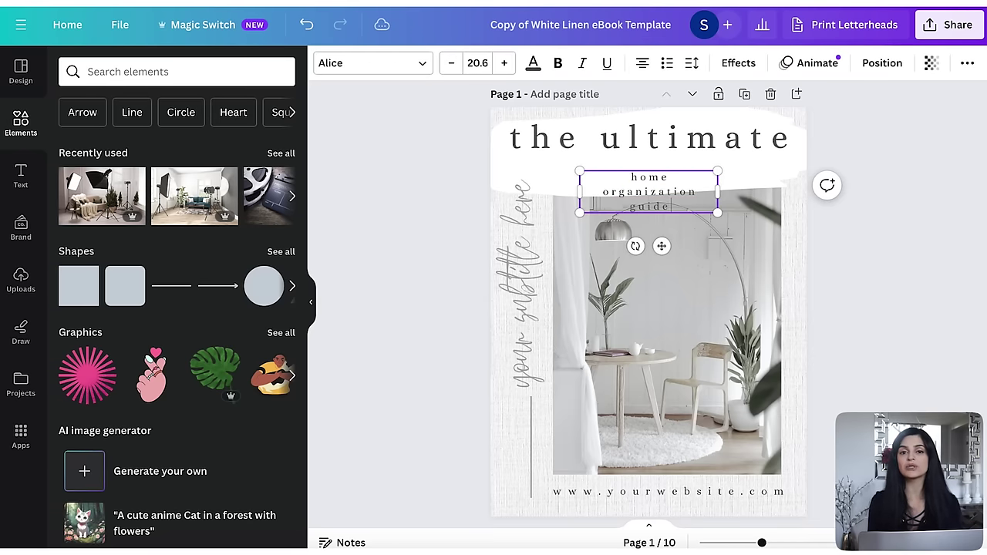
{"action": "left_click_drag", "start_coordinate": [722, 190], "coordinate": [741, 191]}
{"action": "left_click", "coordinate": [477, 63]}
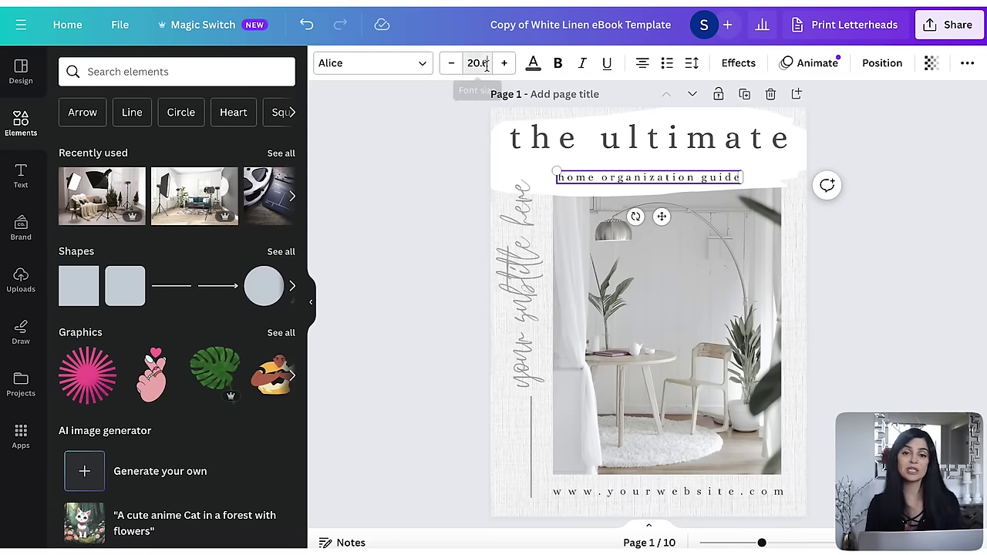
{"action": "scroll", "coordinate": [522, 324], "scroll_direction": "down", "scroll_amount": 1}
{"action": "left_click", "coordinate": [491, 354]}
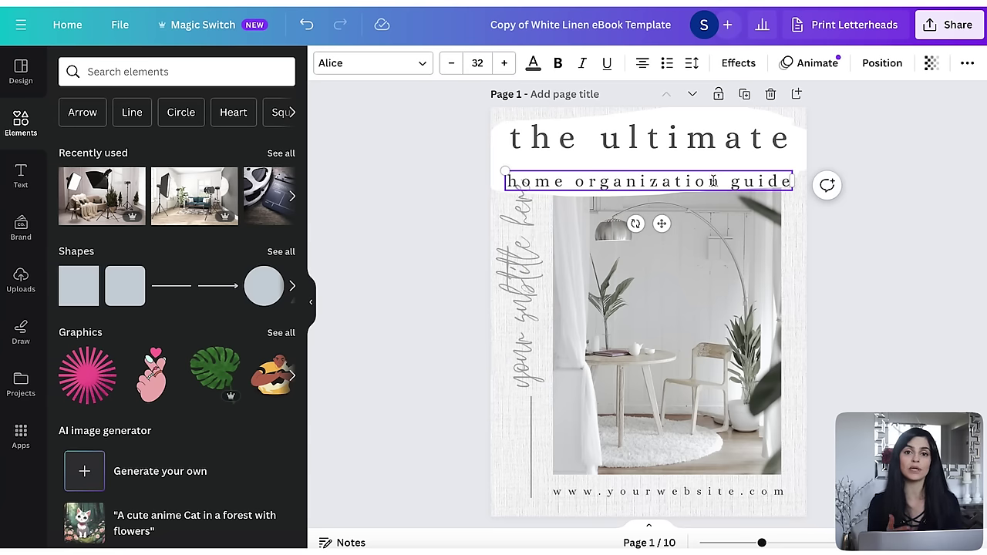
{"action": "left_click", "coordinate": [881, 65]}
{"action": "left_click", "coordinate": [228, 226]}
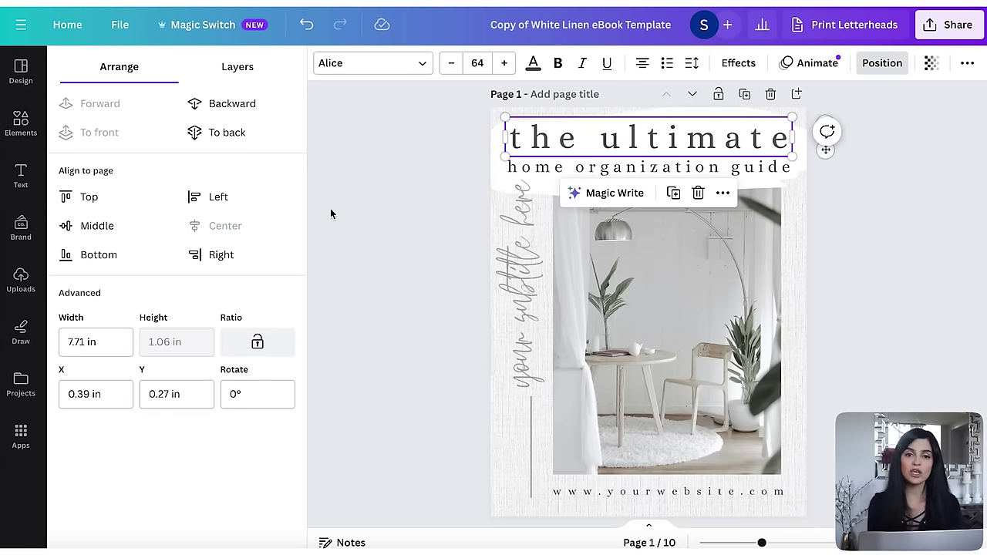
{"action": "left_click", "coordinate": [526, 269]}
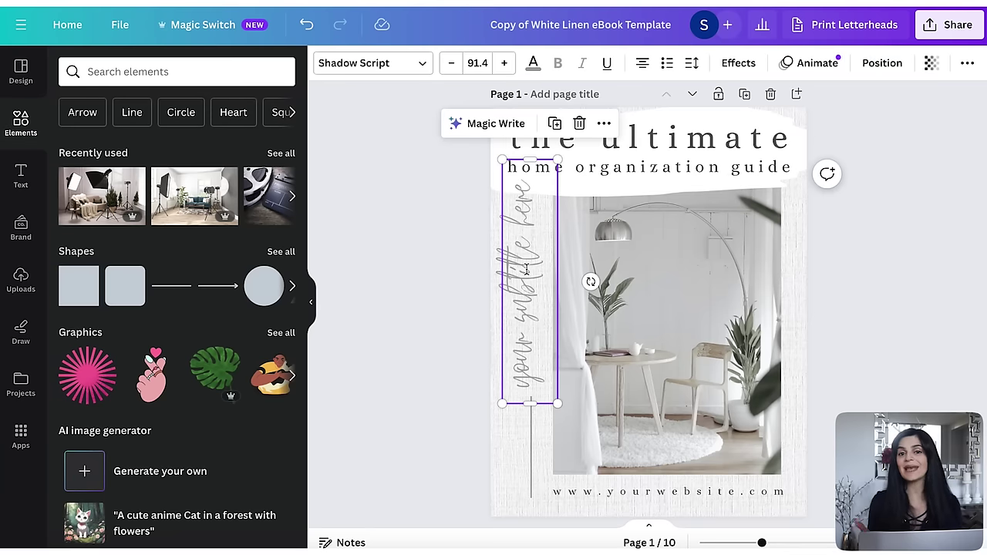
Delete the vertical subtitle text and the thin line below it
{"action": "key", "text": "Delete"}
{"action": "left_click", "coordinate": [530, 447]}
{"action": "key", "text": "Delete"}
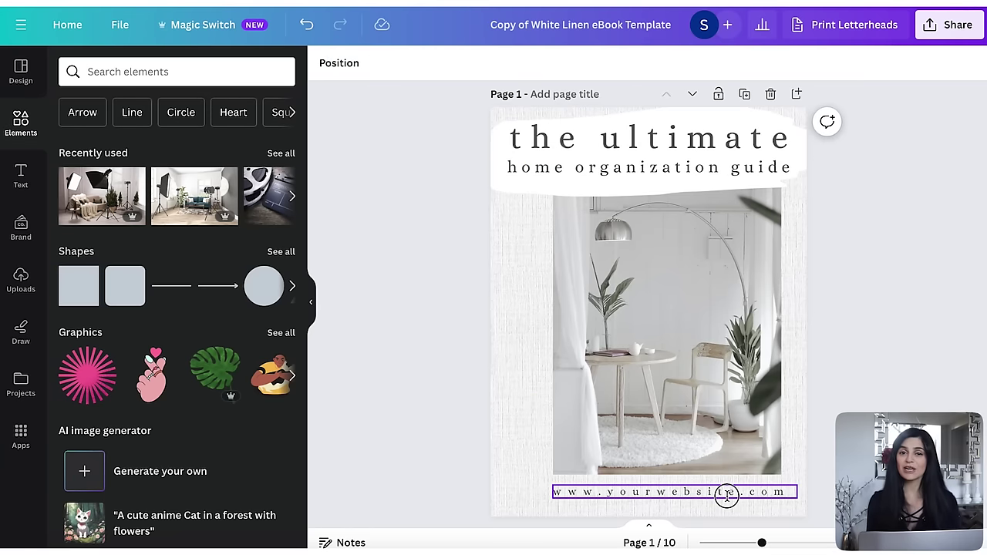
Turn the bottom website text into the author byline, letter spacing 358, centring byline and photo
{"action": "double_click", "coordinate": [726, 495]}
{"action": "type", "text": "py"}
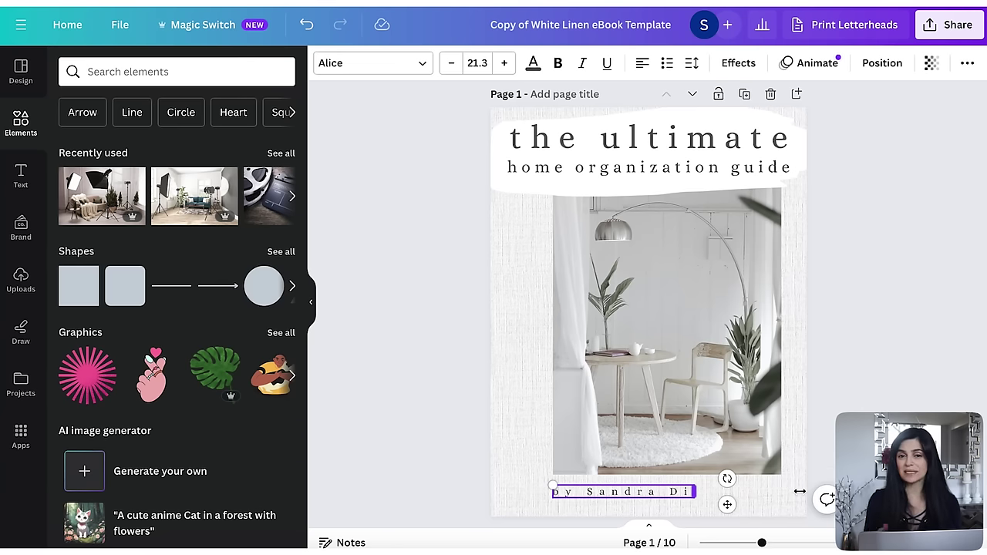
{"action": "left_click", "coordinate": [692, 62]}
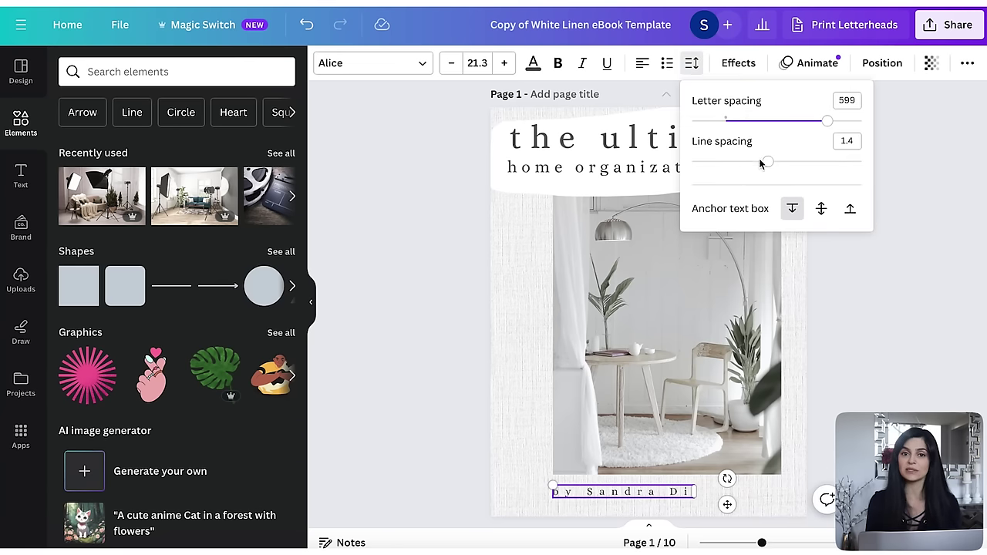
{"action": "left_click_drag", "start_coordinate": [809, 126], "coordinate": [787, 126]}
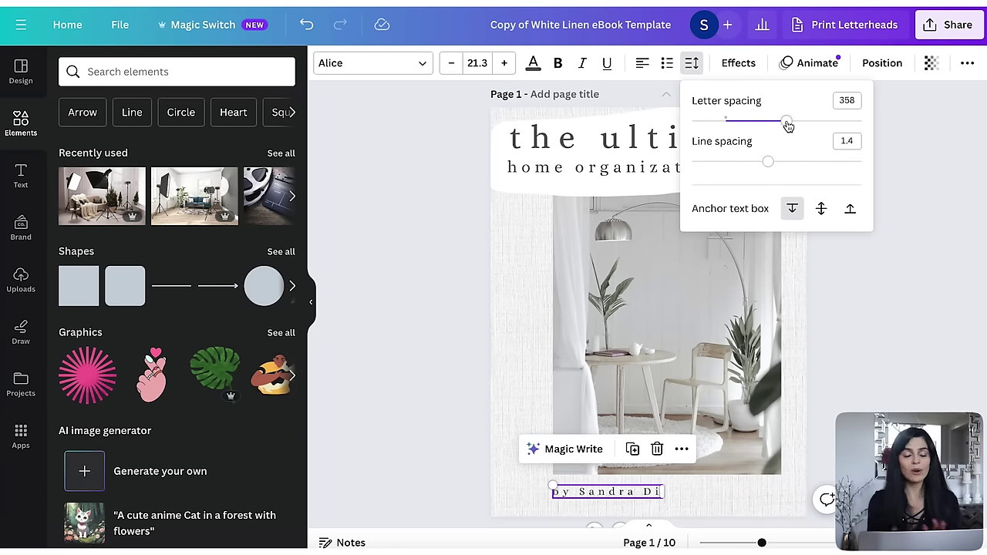
{"action": "left_click", "coordinate": [871, 61]}
{"action": "left_click", "coordinate": [231, 225]}
{"action": "left_click", "coordinate": [677, 269]}
{"action": "left_click", "coordinate": [248, 228]}
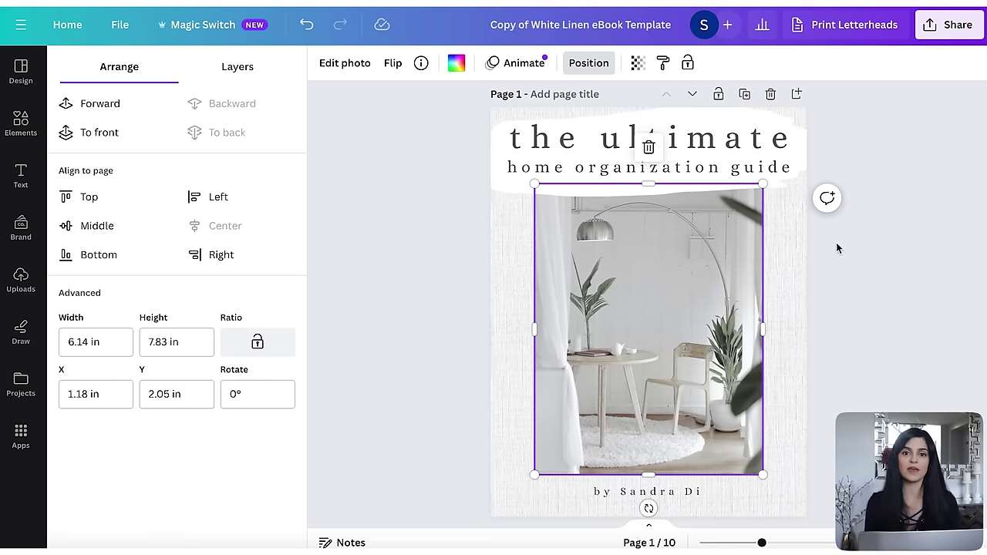
{"action": "key", "text": "Escape"}
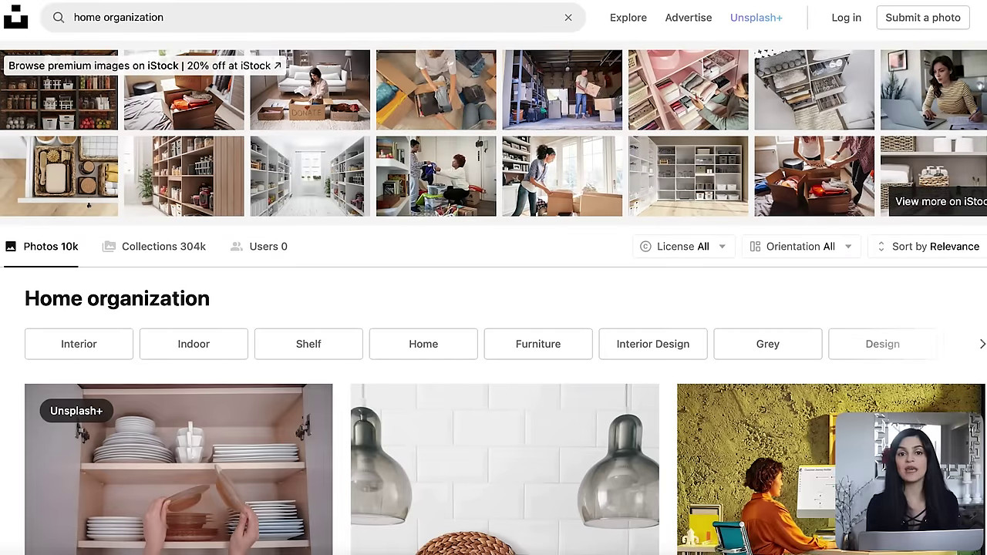
Scroll the Unsplash 'home organization' results and open the dresser-and-mirror photo preview
{"action": "scroll", "coordinate": [493, 308], "scroll_direction": "down", "scroll_amount": 12}
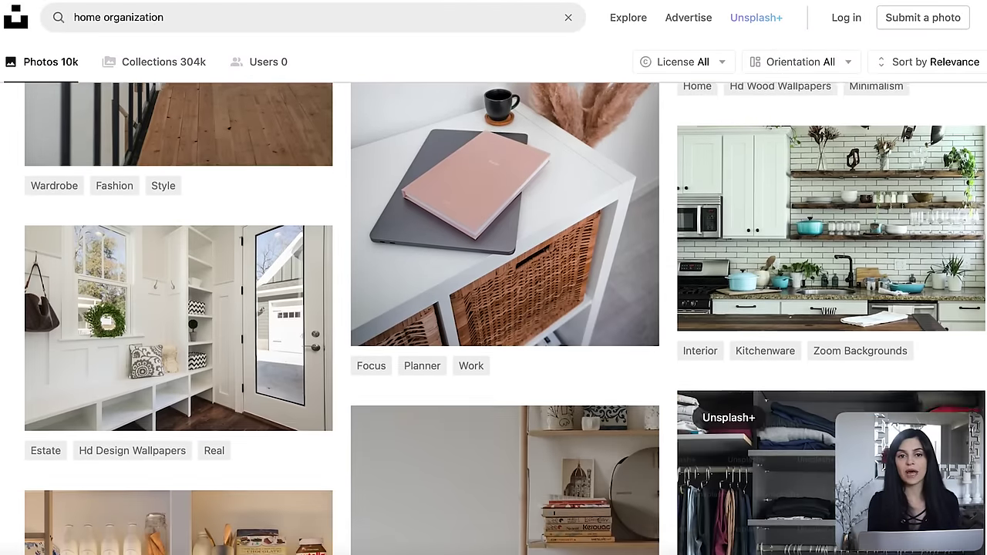
{"action": "scroll", "coordinate": [908, 346], "scroll_direction": "down", "scroll_amount": 8}
{"action": "left_click", "coordinate": [907, 346]}
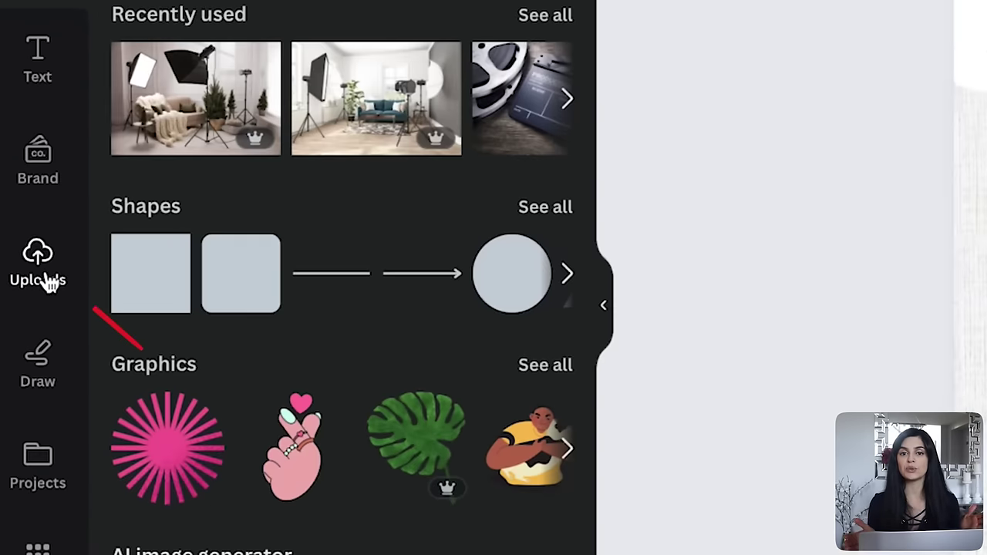
Swap the cover's white room photo for the uploaded dresser photo and open the title's font list
{"action": "left_click", "coordinate": [46, 276]}
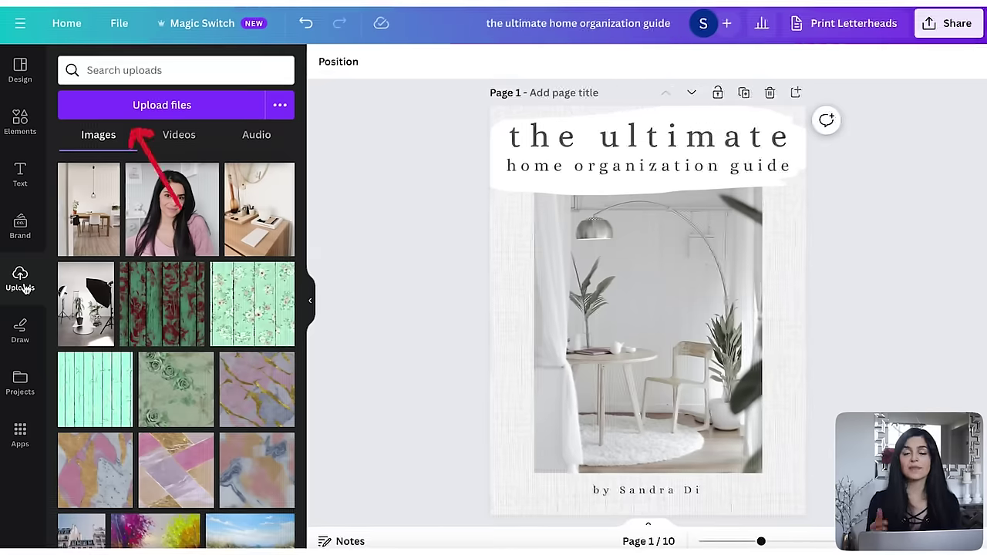
{"action": "left_click_drag", "start_coordinate": [277, 228], "coordinate": [677, 322]}
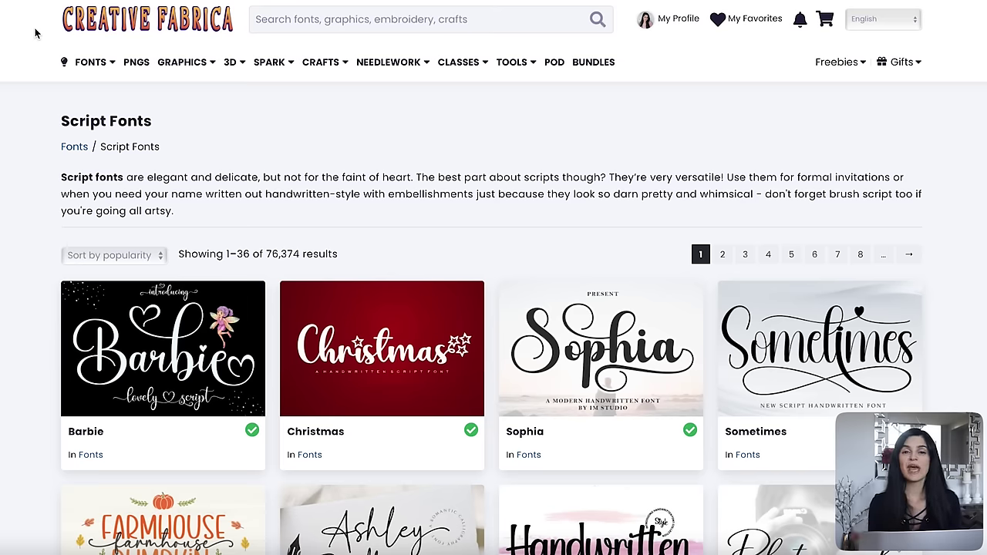
{"action": "scroll", "coordinate": [35, 32], "scroll_direction": "down", "scroll_amount": 6}
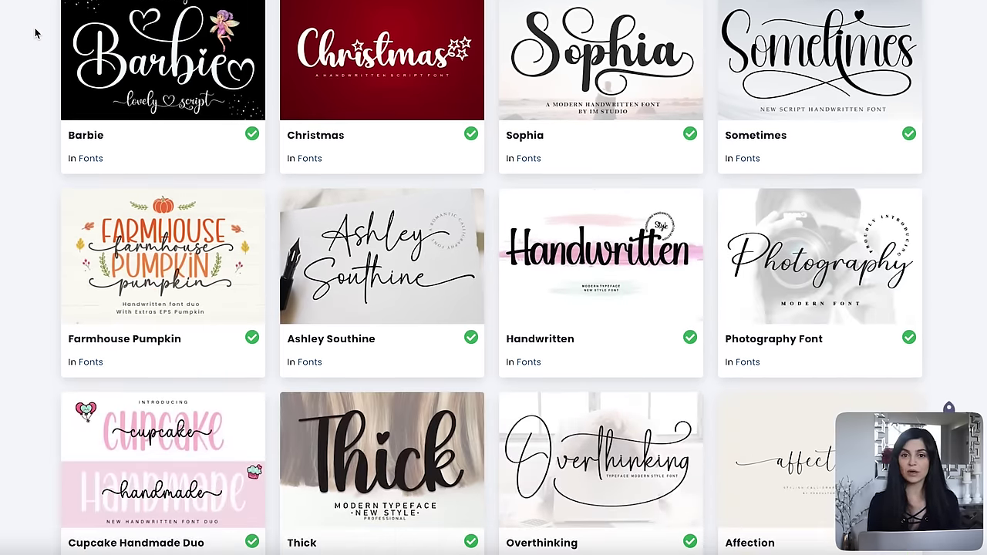
{"action": "scroll", "coordinate": [34, 29], "scroll_direction": "down", "scroll_amount": 4}
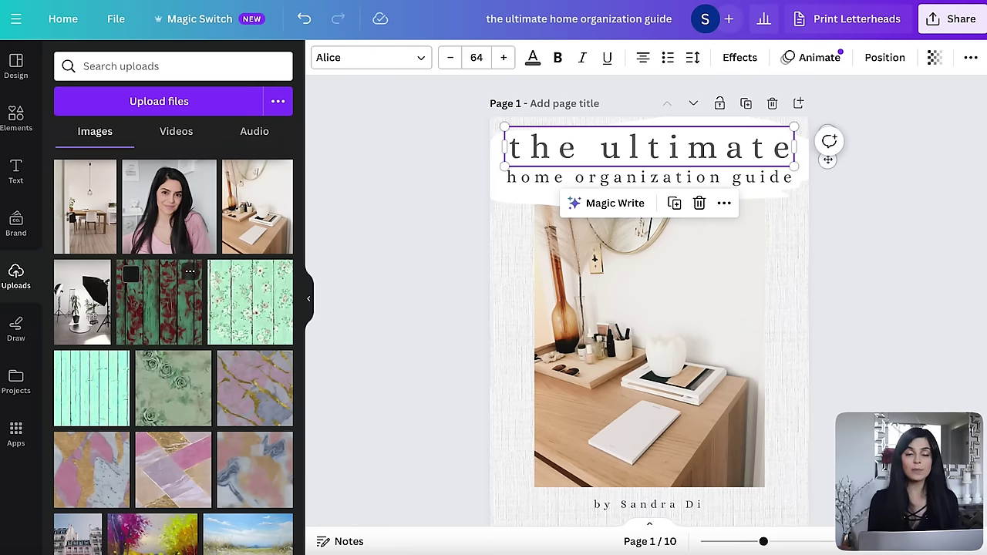
{"action": "left_click", "coordinate": [394, 68]}
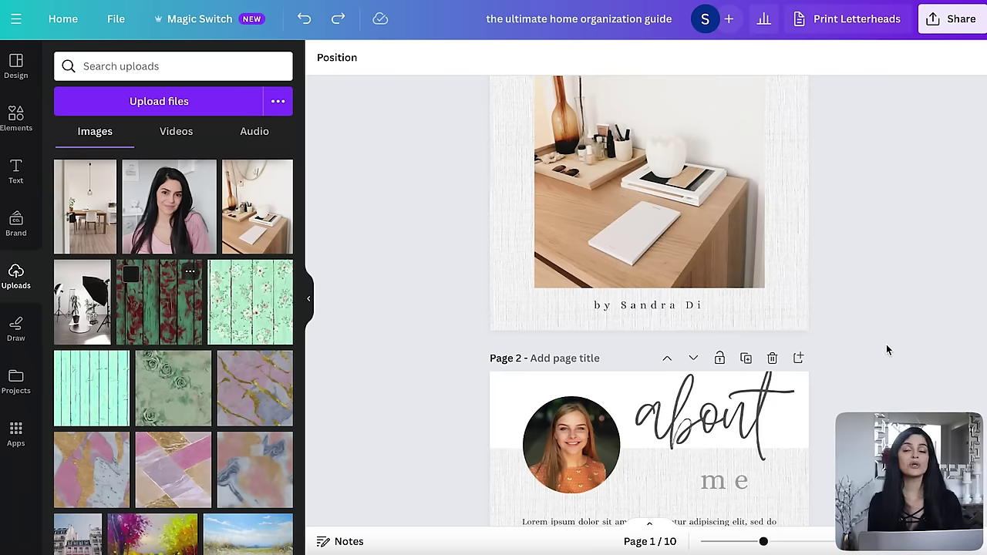
Put the author's portrait in the About Me circle and paste her story over the lorem ipsum
{"action": "scroll", "coordinate": [886, 345], "scroll_direction": "down", "scroll_amount": 3}
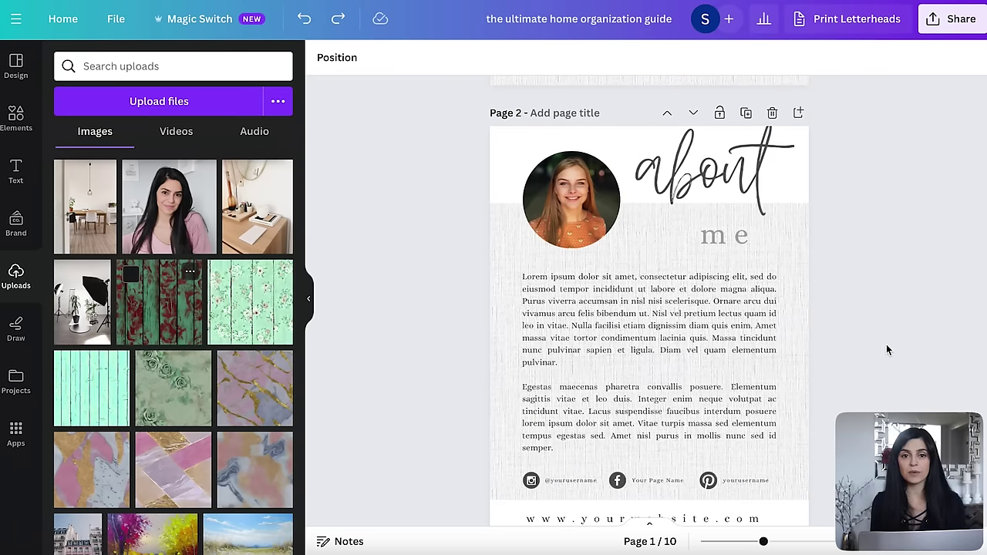
{"action": "left_click_drag", "start_coordinate": [169, 207], "coordinate": [575, 199]}
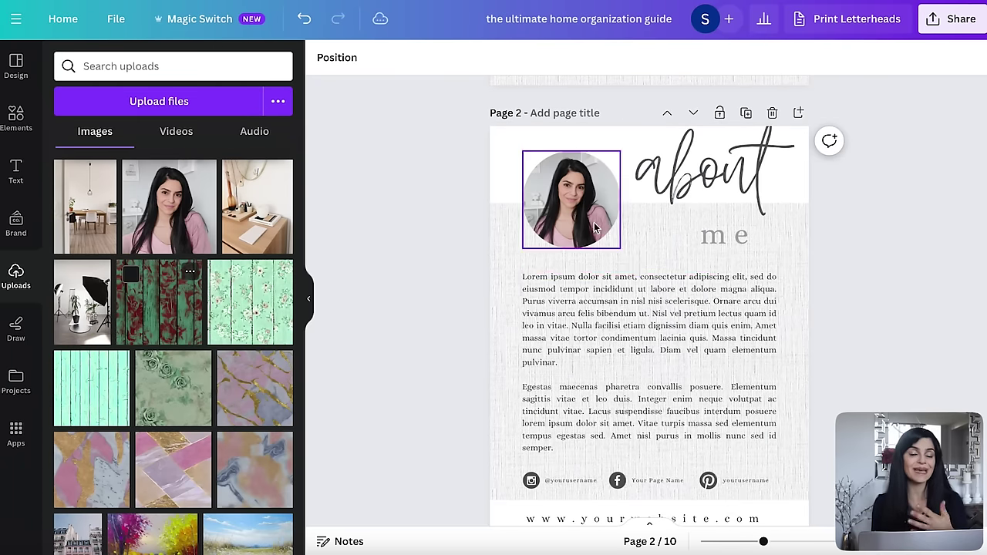
{"action": "left_click", "coordinate": [600, 448]}
{"action": "left_click_drag", "start_coordinate": [559, 448], "coordinate": [519, 276]}
{"action": "type", "text": "I want to start this off by sharing a bit of my story in hopes that you will find it personally relatable, and encourage you to take action on your goals.  I have been working as a professional engineer for over 10 years, and never felt like it was truly my passion. The primary reason I pursued engineering in the beginning was because I wanted to go for more of a \"safe\" and \"secure\" route. Knowing it was never my dream career, I decided to build a freelance graphic design side hustle that became my fun and creative outlet that I found more fulfillment in. But I started burning out, juggling my full-time job and working for freelance clients."}
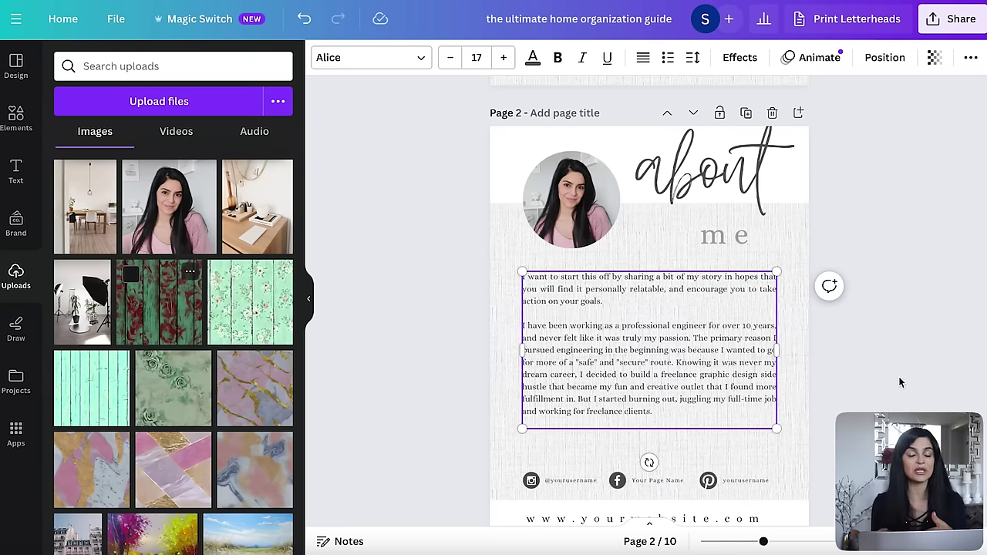
{"action": "left_click", "coordinate": [898, 376]}
{"action": "scroll", "coordinate": [647, 300], "scroll_direction": "down", "scroll_amount": 3}
{"action": "scroll", "coordinate": [647, 300], "scroll_direction": "down", "scroll_amount": 2}
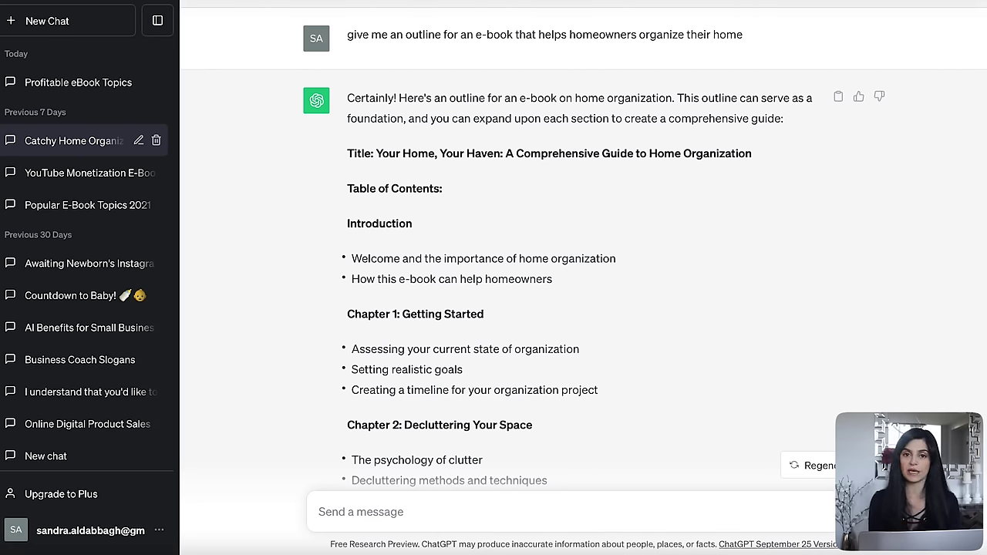
{"action": "left_click_drag", "start_coordinate": [454, 56], "coordinate": [887, 53]}
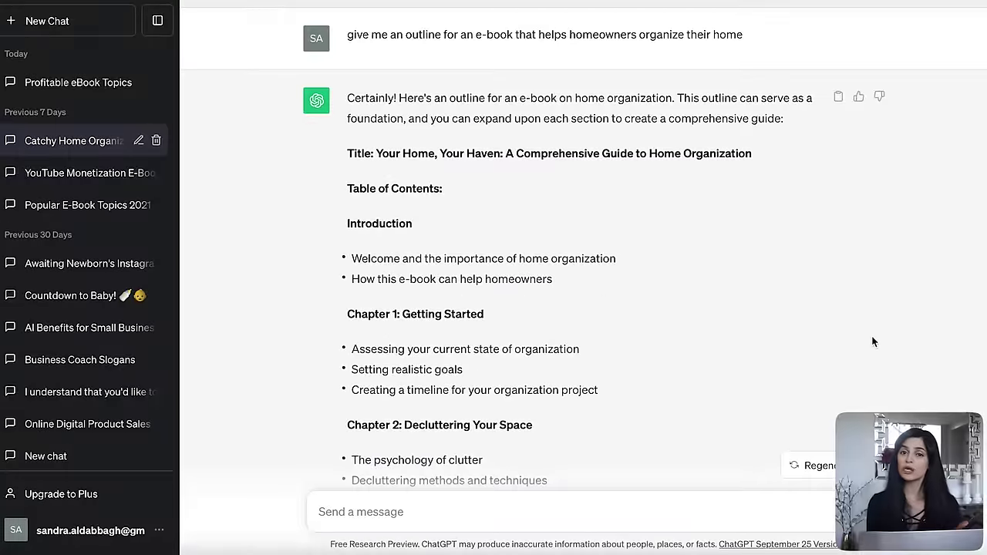
{"action": "scroll", "coordinate": [872, 338], "scroll_direction": "down", "scroll_amount": 5}
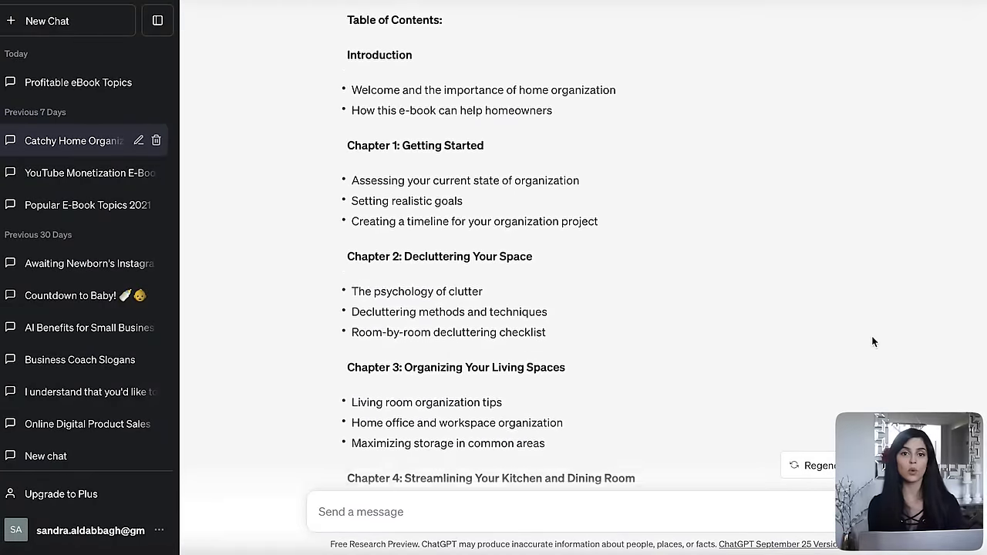
{"action": "scroll", "coordinate": [872, 341], "scroll_direction": "down", "scroll_amount": 8}
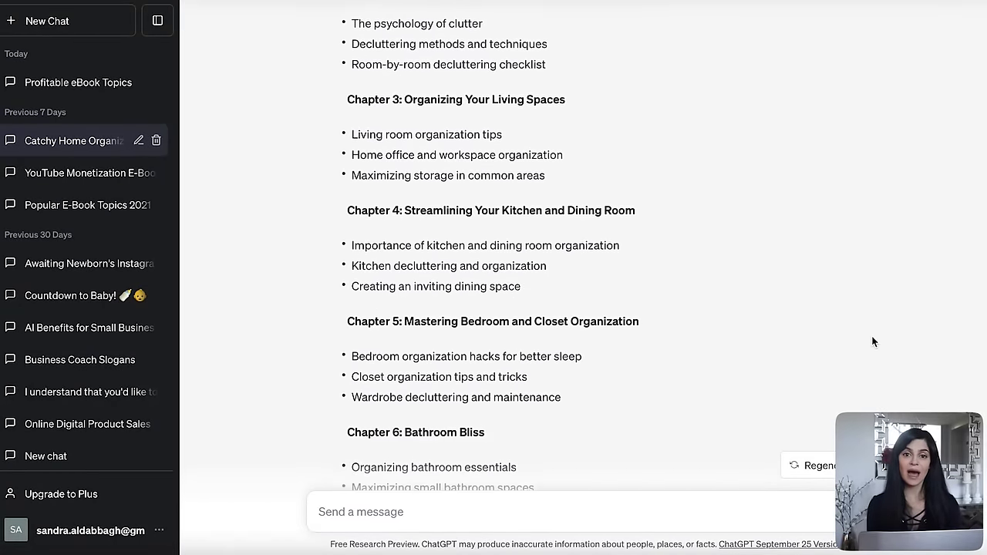
{"action": "scroll", "coordinate": [874, 341], "scroll_direction": "down", "scroll_amount": 5}
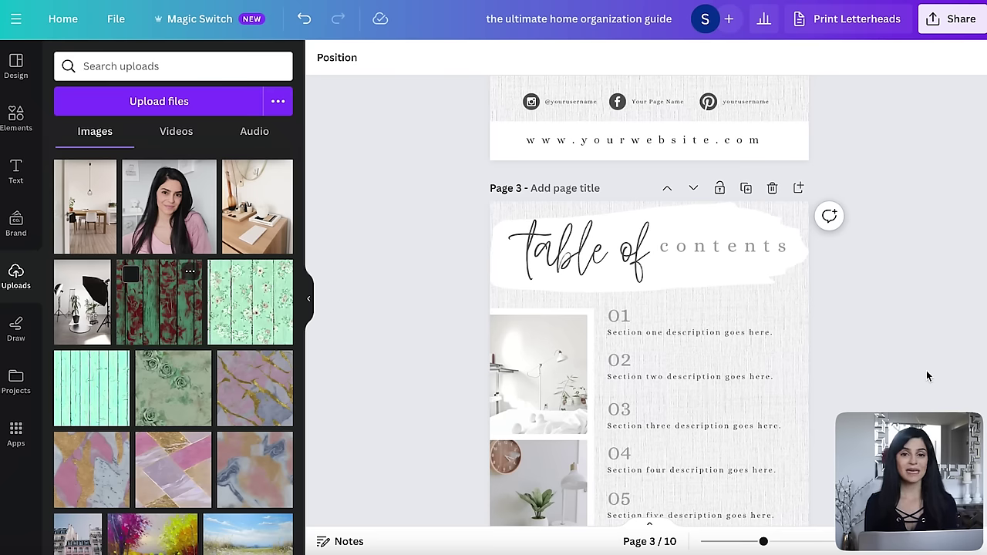
{"action": "scroll", "coordinate": [927, 375], "scroll_direction": "down", "scroll_amount": 3}
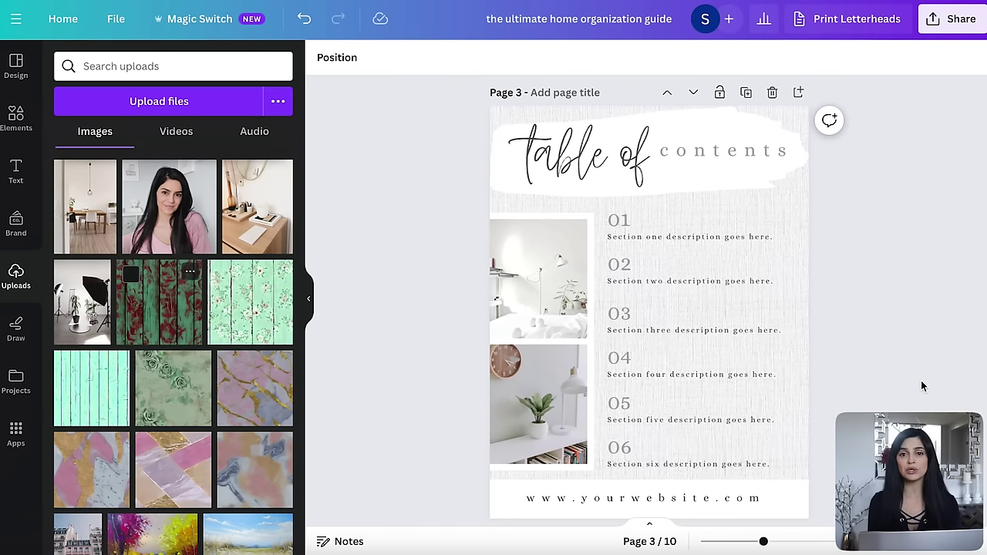
Scroll from the table of contents down to page 4's Chapter 01 layout
{"action": "scroll", "coordinate": [922, 381], "scroll_direction": "down", "scroll_amount": 5}
{"action": "scroll", "coordinate": [922, 385], "scroll_direction": "down", "scroll_amount": 5}
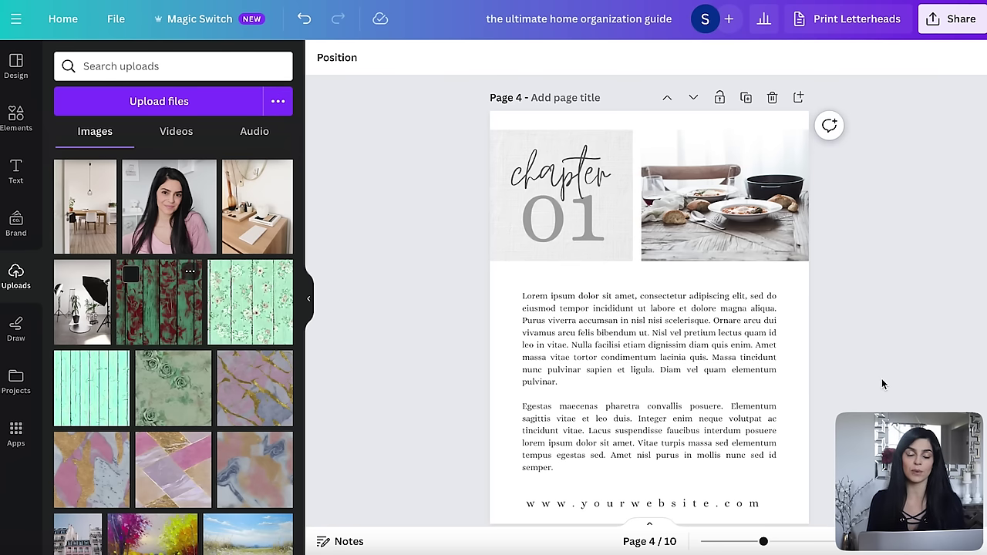
Add a 'KITCHEN & DINING' heading in Alice, size 32, above page 4's body text
{"action": "left_click", "coordinate": [15, 175]}
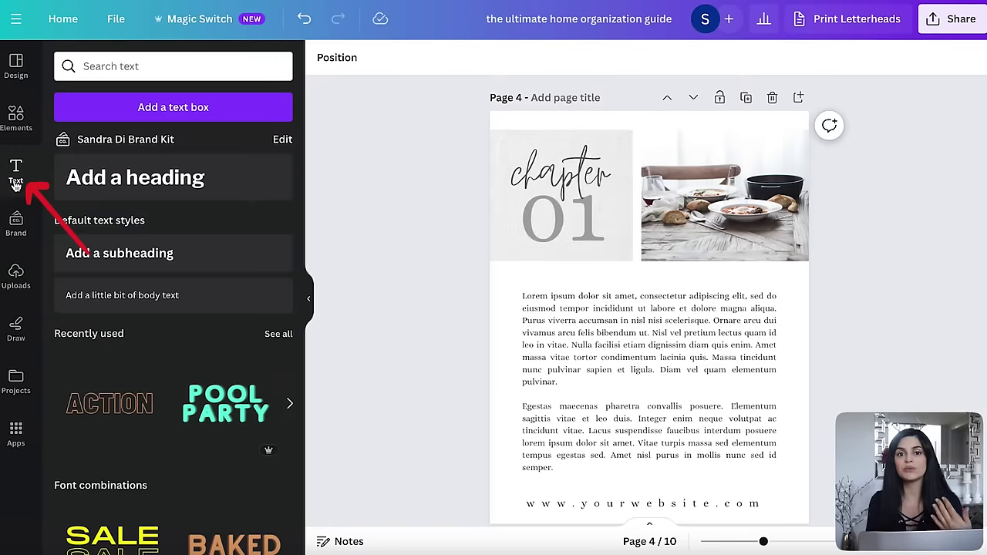
{"action": "left_click", "coordinate": [238, 177]}
{"action": "type", "text": "KITCHEN & DINING"}
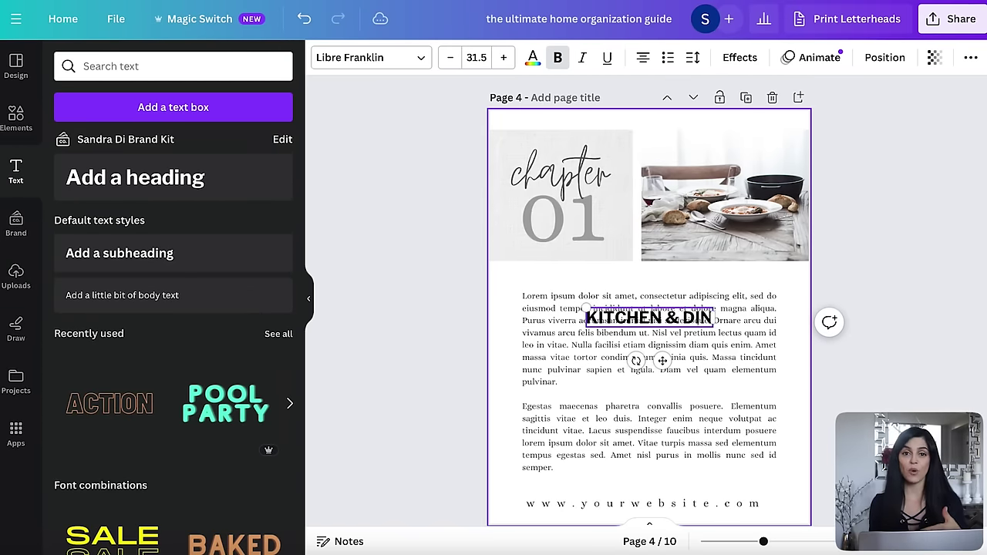
{"action": "left_click", "coordinate": [386, 58]}
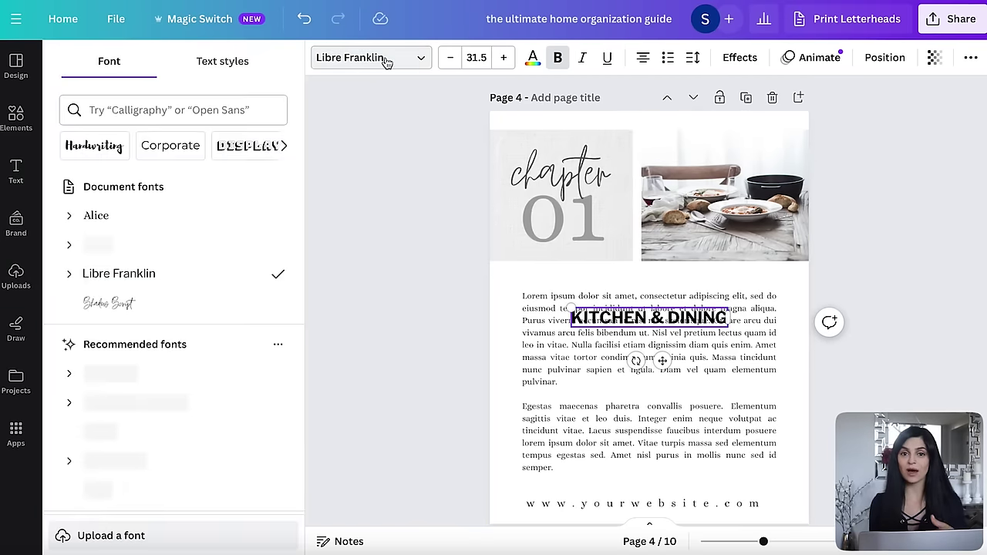
{"action": "left_click", "coordinate": [174, 217]}
{"action": "left_click", "coordinate": [695, 316]}
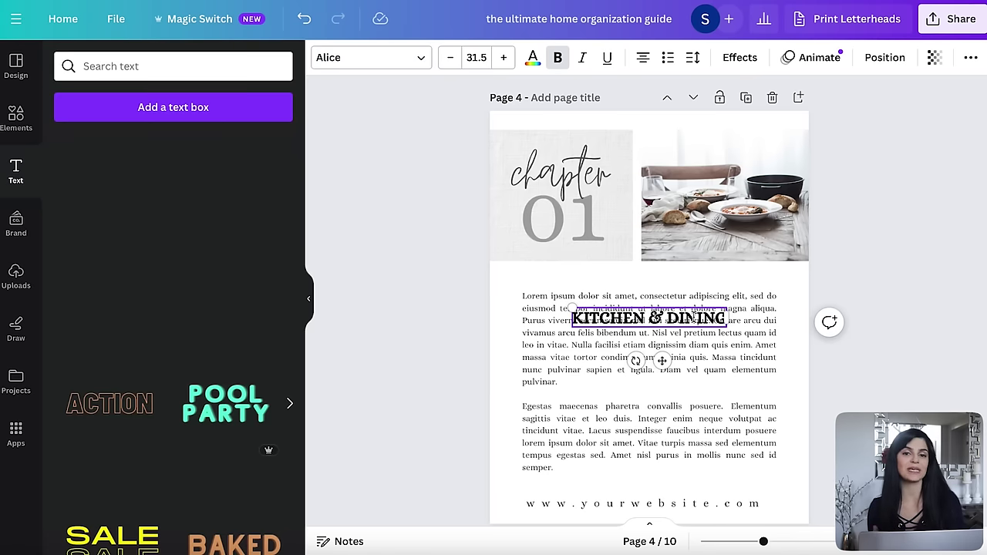
{"action": "left_click", "coordinate": [477, 57]}
{"action": "scroll", "coordinate": [502, 332], "scroll_direction": "down", "scroll_amount": 1}
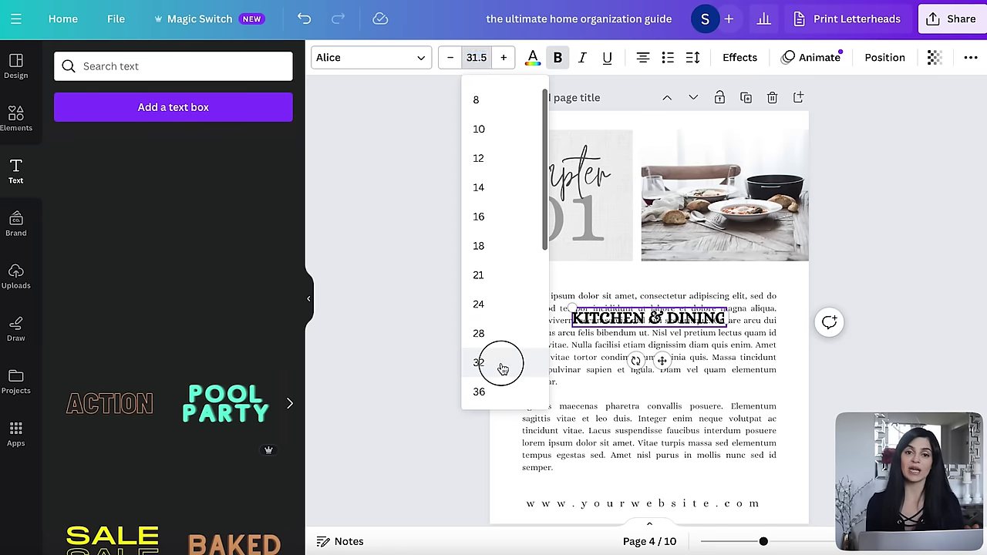
{"action": "left_click", "coordinate": [502, 368]}
{"action": "left_click", "coordinate": [816, 353]}
{"action": "left_click_drag", "start_coordinate": [678, 316], "coordinate": [630, 276]}
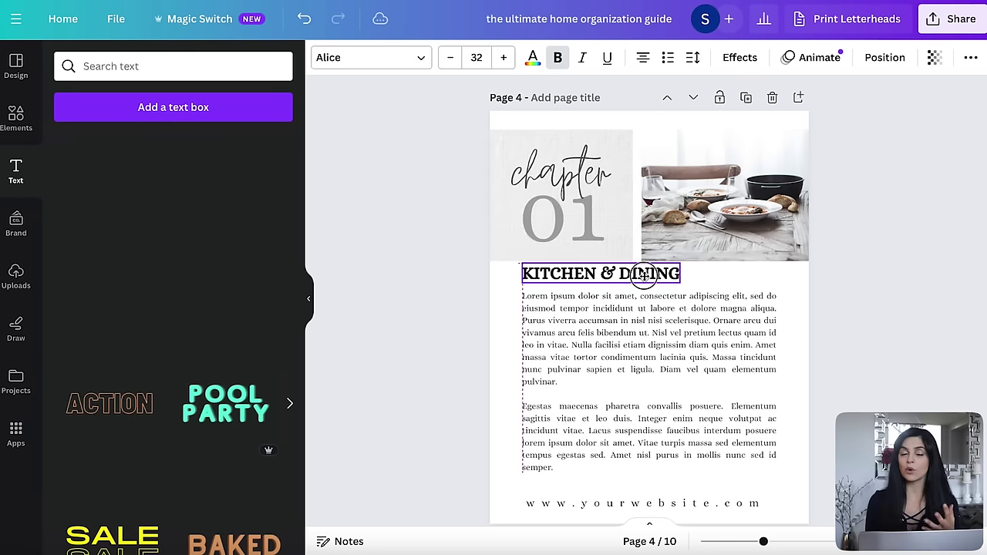
{"action": "left_click", "coordinate": [882, 309]}
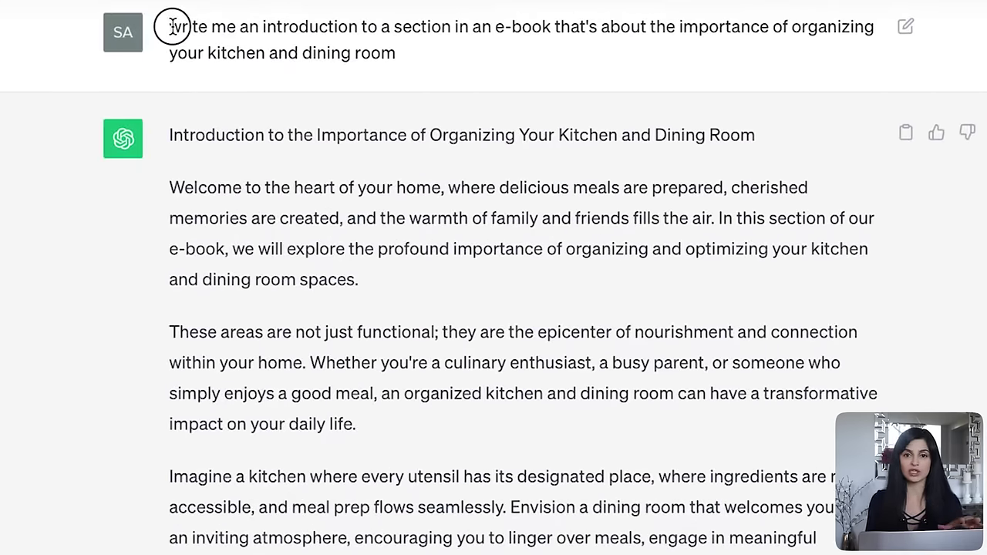
Select then clear the kitchen introduction prompt, and scroll ChatGPT down to the copyright answer
{"action": "left_click_drag", "start_coordinate": [171, 27], "coordinate": [394, 51]}
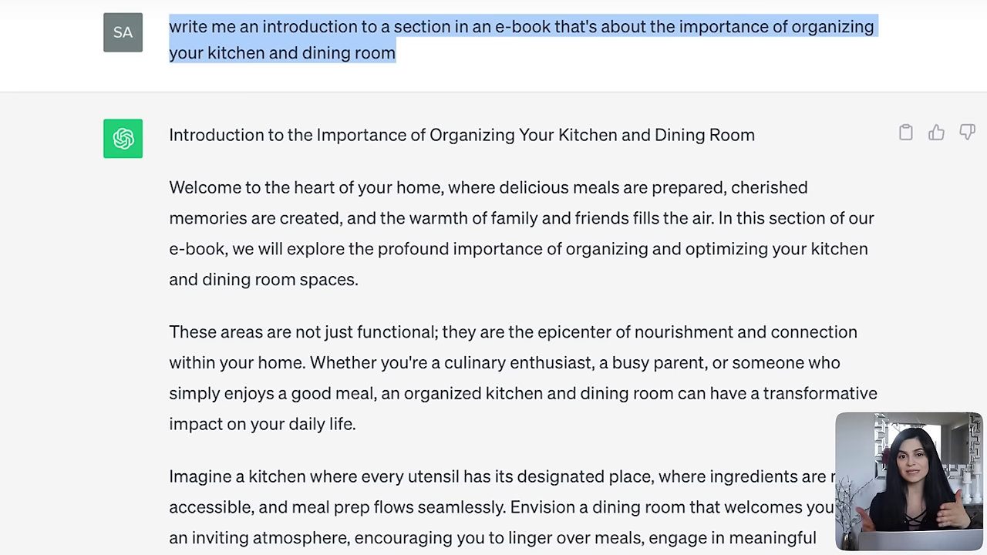
{"action": "left_click", "coordinate": [926, 443]}
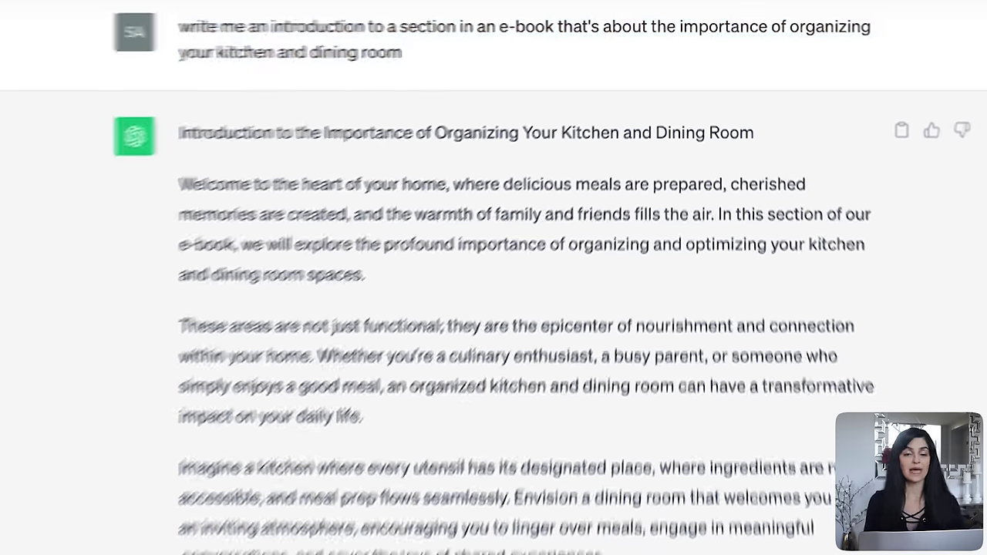
{"action": "scroll", "coordinate": [852, 306], "scroll_direction": "down", "scroll_amount": 3}
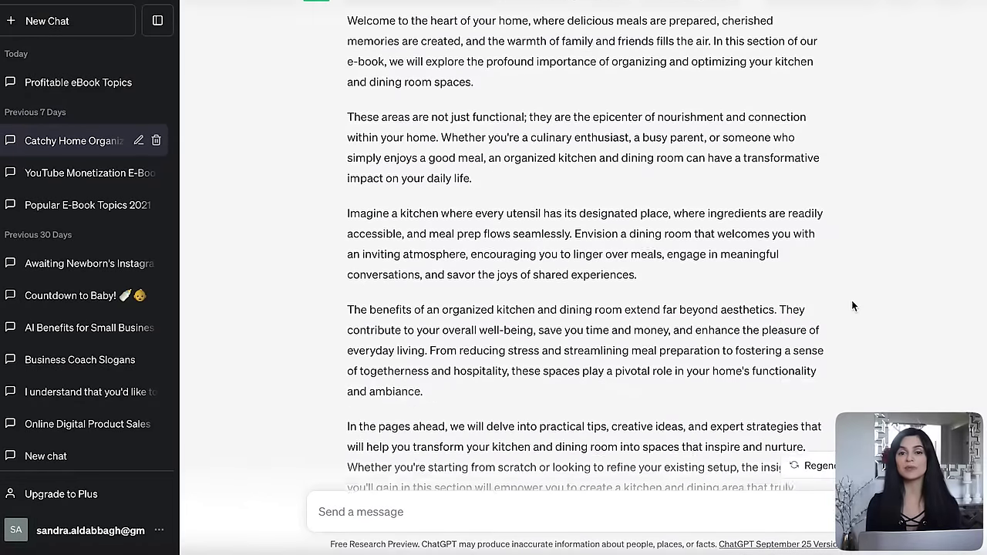
{"action": "scroll", "coordinate": [852, 306], "scroll_direction": "down", "scroll_amount": 3}
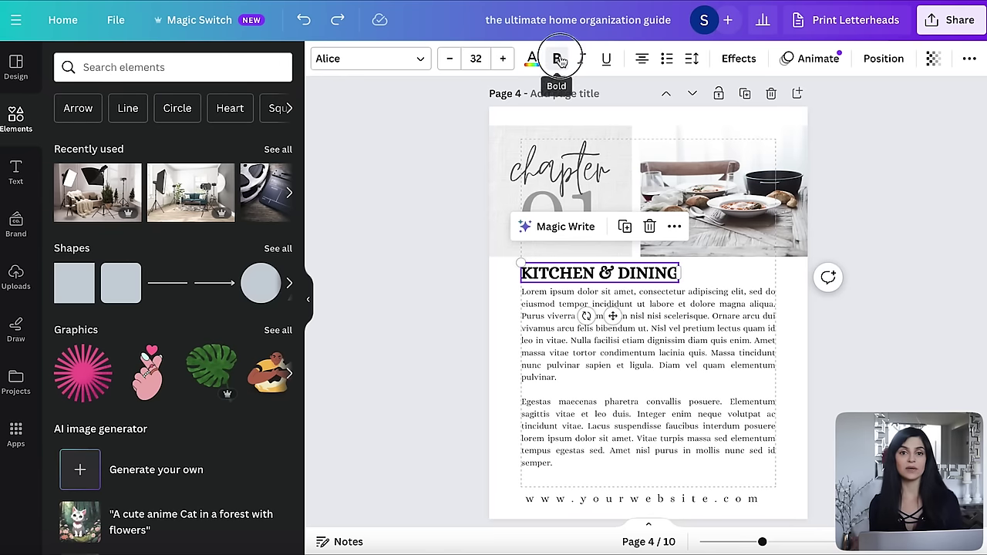
Delete the quote page and duplicate the lorem-ipsum page with the dried-grass vase photo
{"action": "left_click", "coordinate": [903, 392]}
{"action": "scroll", "coordinate": [904, 392], "scroll_direction": "down", "scroll_amount": 5}
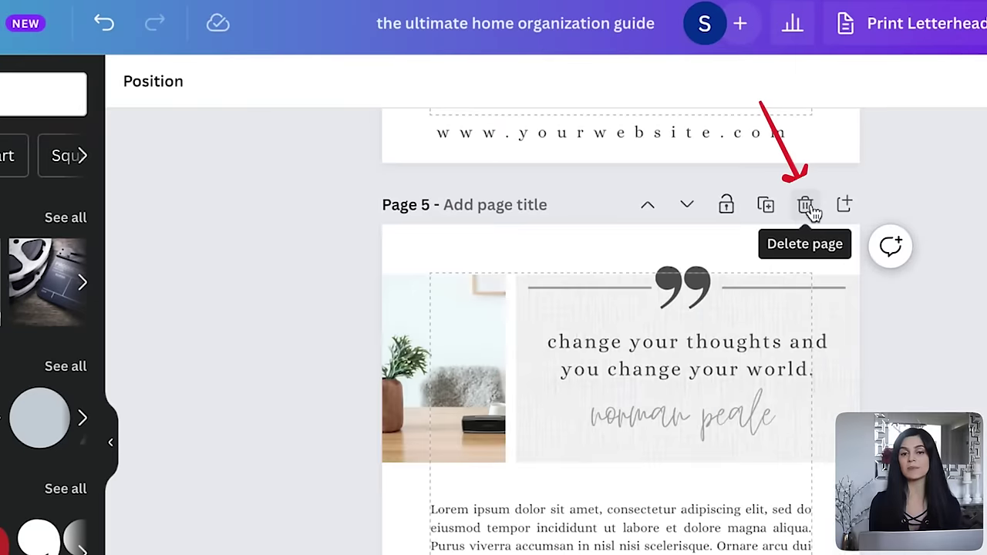
{"action": "left_click", "coordinate": [806, 206]}
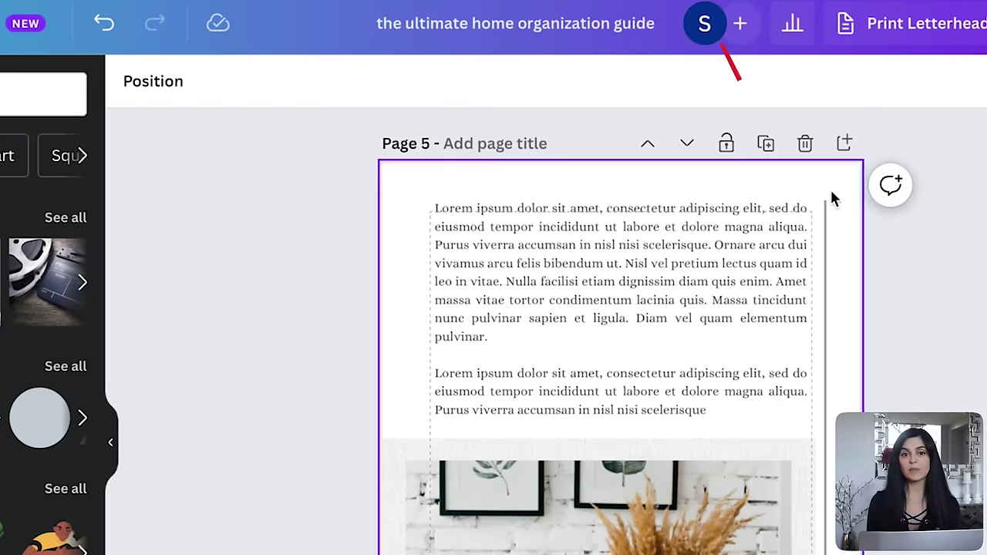
{"action": "left_click", "coordinate": [765, 143]}
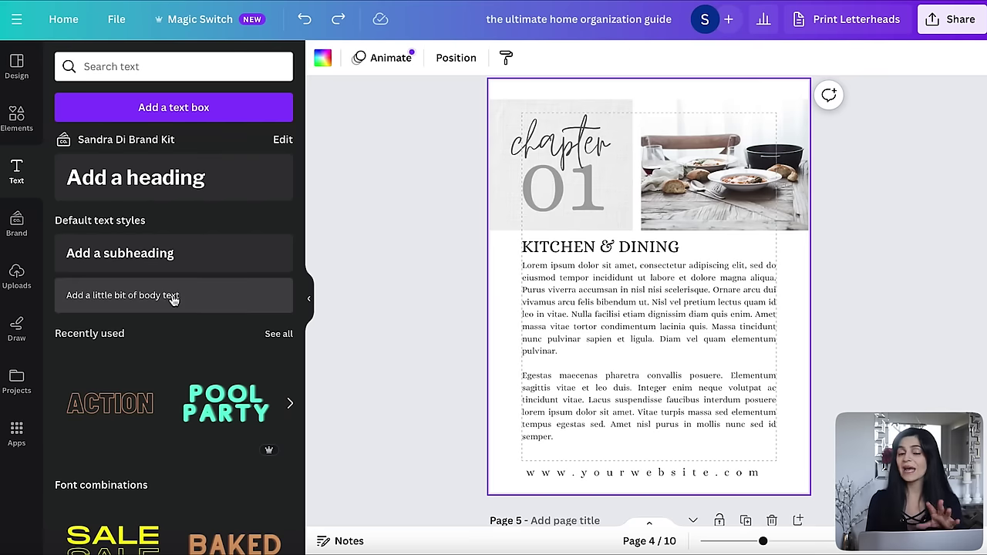
Add an empty body text box set to the Alice font
{"action": "left_click", "coordinate": [173, 300]}
{"action": "key", "text": "BackSpace"}
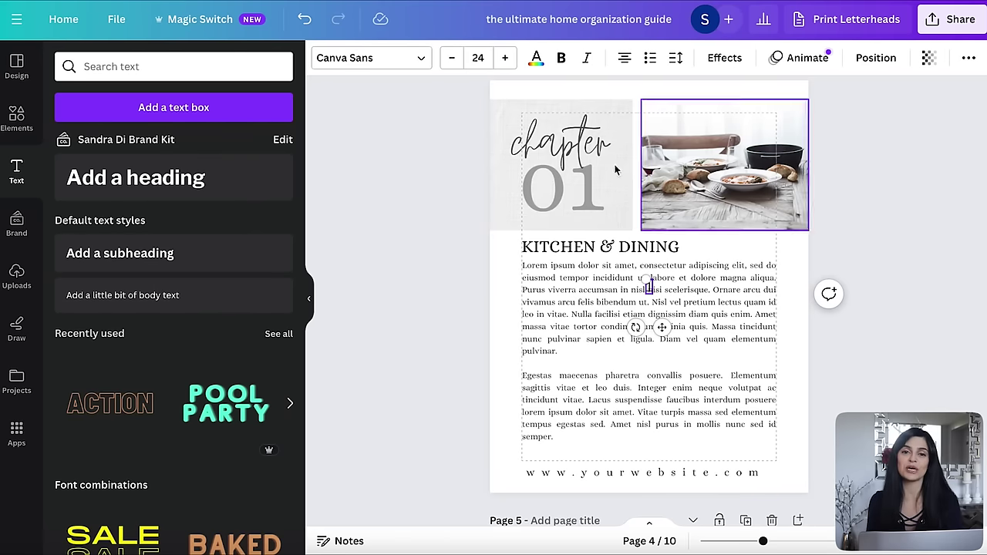
{"action": "left_click", "coordinate": [397, 67]}
{"action": "left_click", "coordinate": [160, 222]}
{"action": "key", "text": "Escape"}
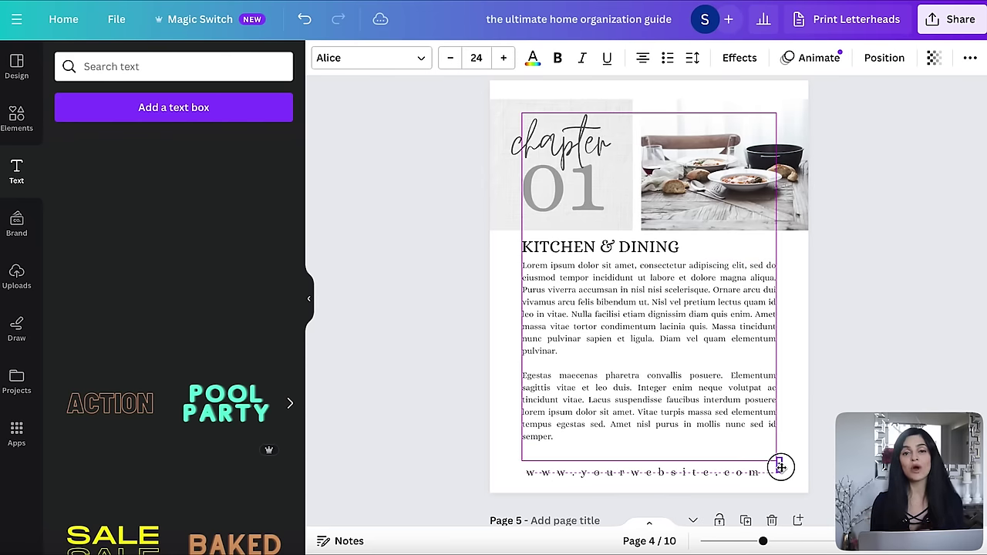
Place the page-number box at the bottom right beside the website line on successive chapter pages
{"action": "left_click", "coordinate": [779, 466]}
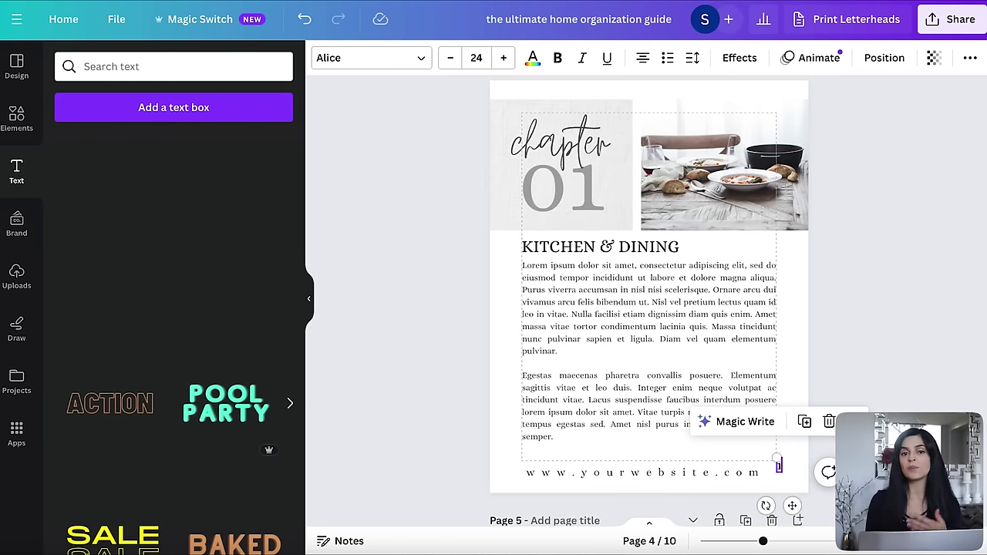
{"action": "scroll", "coordinate": [779, 466], "scroll_direction": "down", "scroll_amount": 6}
{"action": "left_click", "coordinate": [796, 423]}
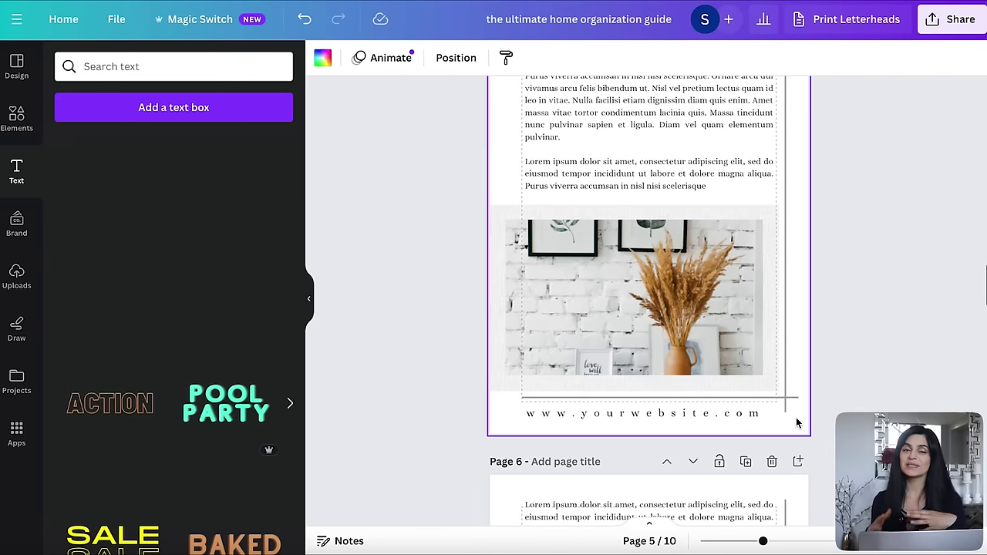
{"action": "left_click", "coordinate": [778, 406]}
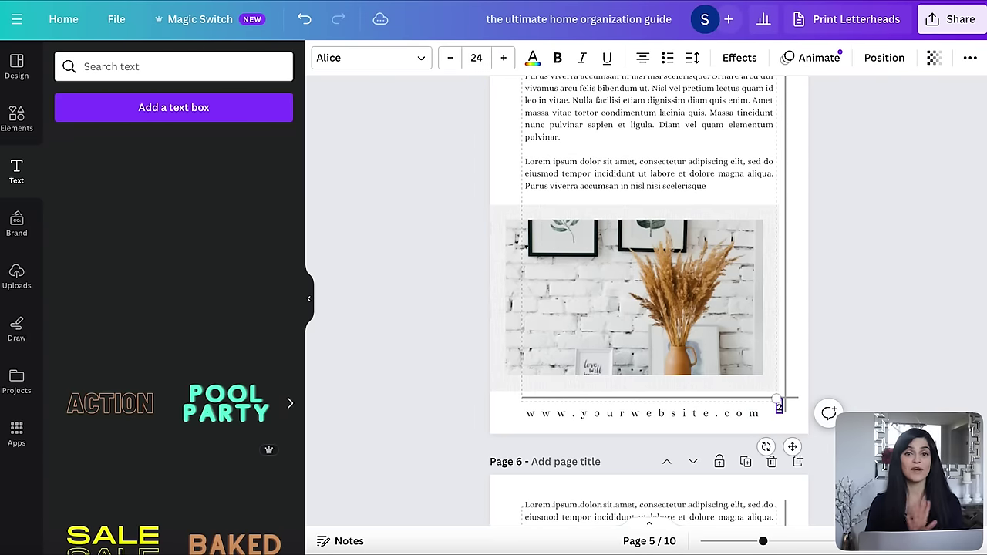
{"action": "key", "text": "Escape"}
{"action": "scroll", "coordinate": [802, 347], "scroll_direction": "down", "scroll_amount": 5}
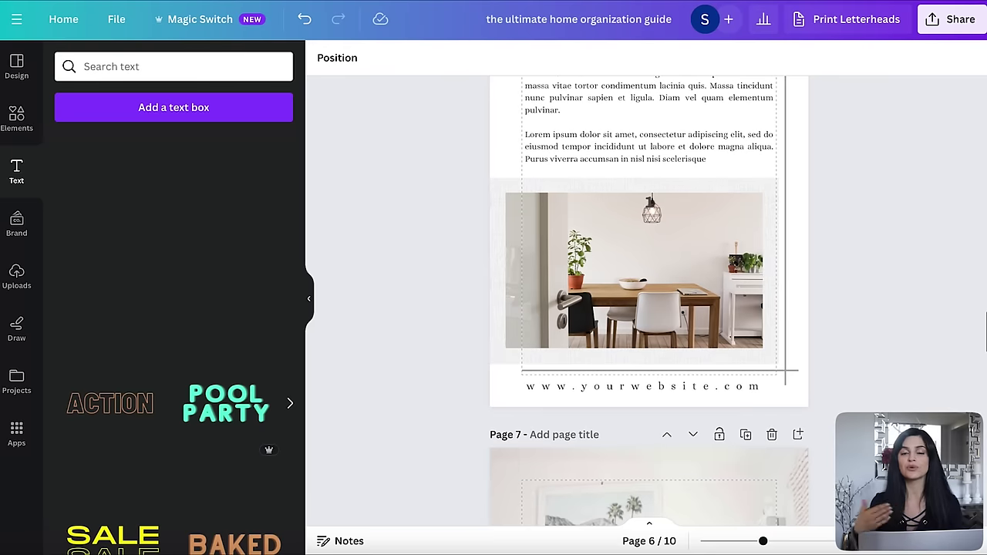
{"action": "left_click", "coordinate": [803, 402]}
{"action": "left_click", "coordinate": [780, 380]}
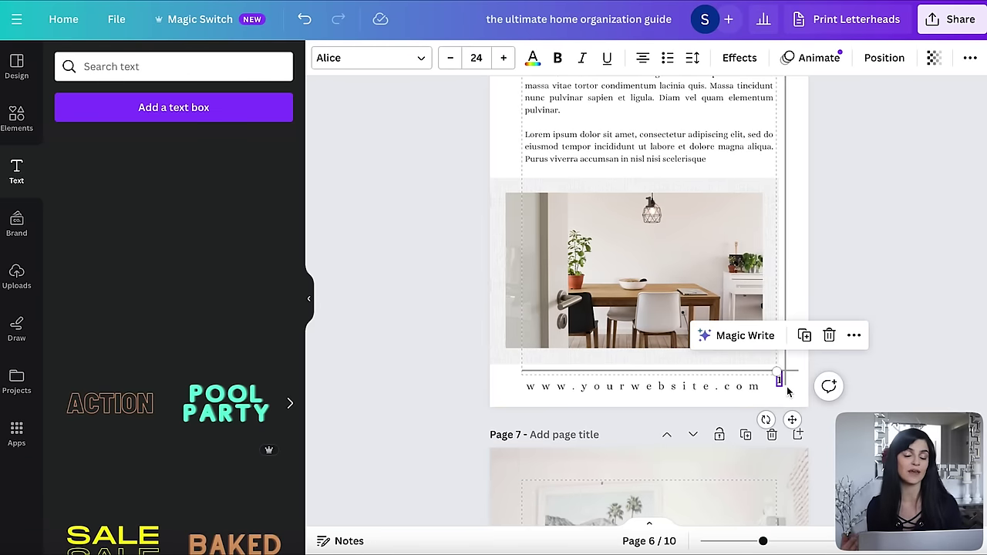
{"action": "left_click", "coordinate": [779, 380]}
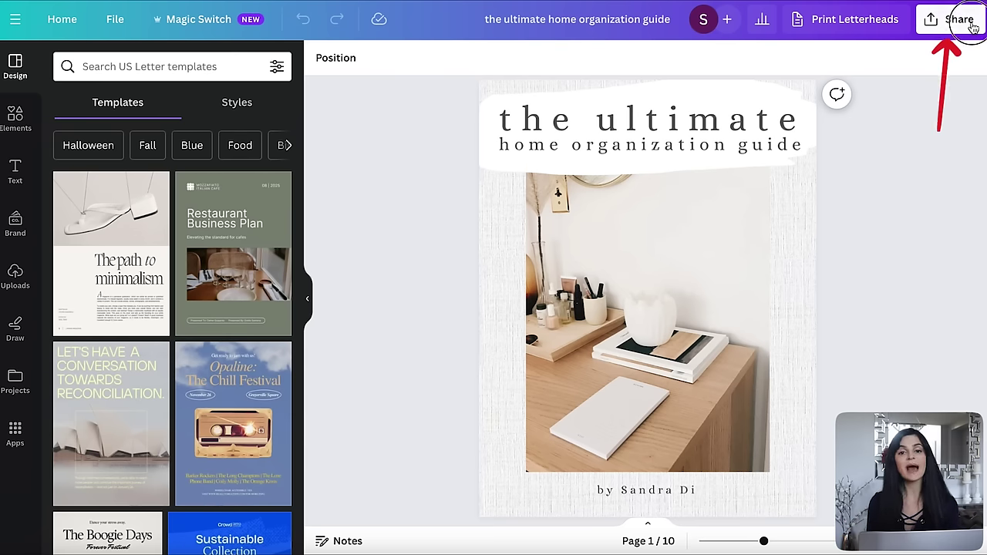
Preview PDF Print as the download file type, then close the download panel
{"action": "left_click", "coordinate": [973, 28]}
{"action": "left_click", "coordinate": [907, 383]}
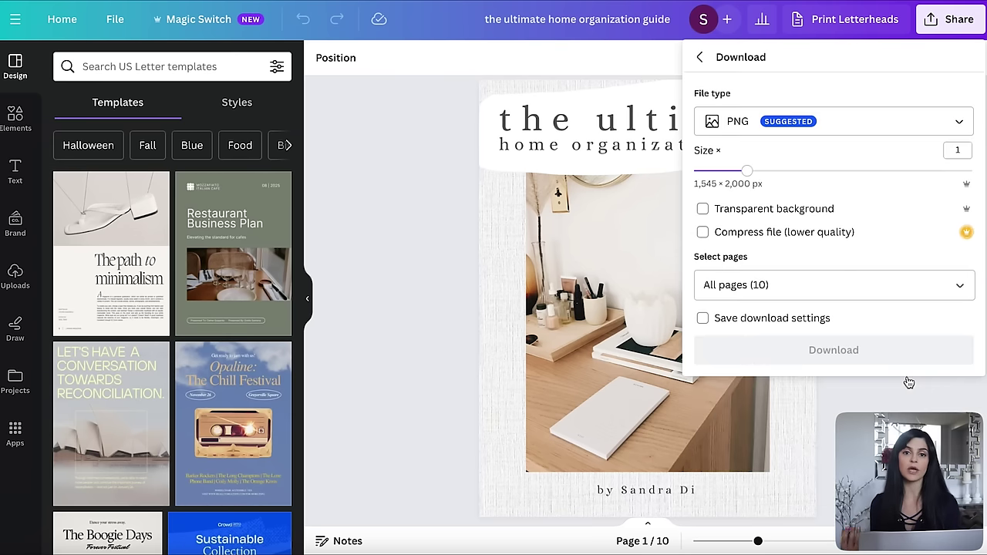
{"action": "left_click", "coordinate": [873, 126]}
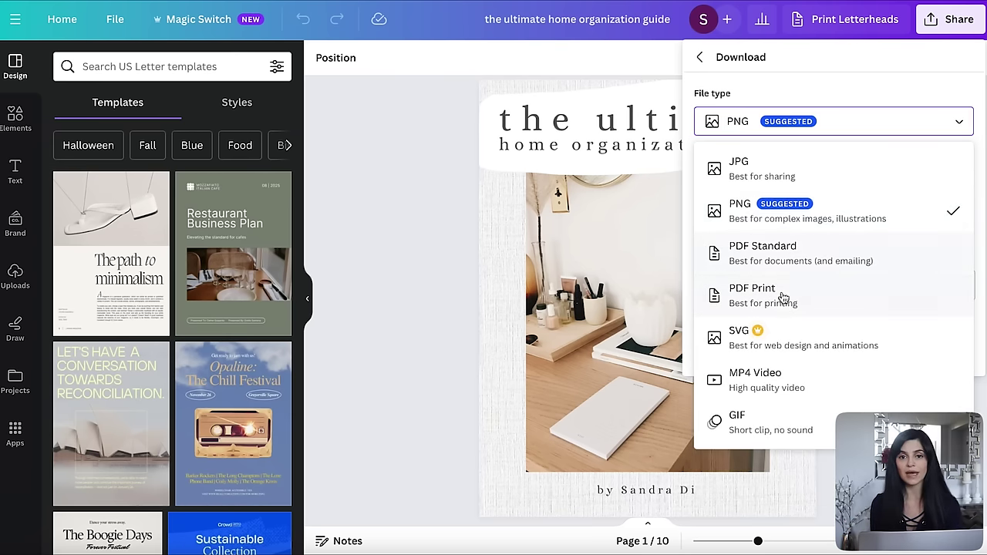
{"action": "left_click", "coordinate": [782, 304]}
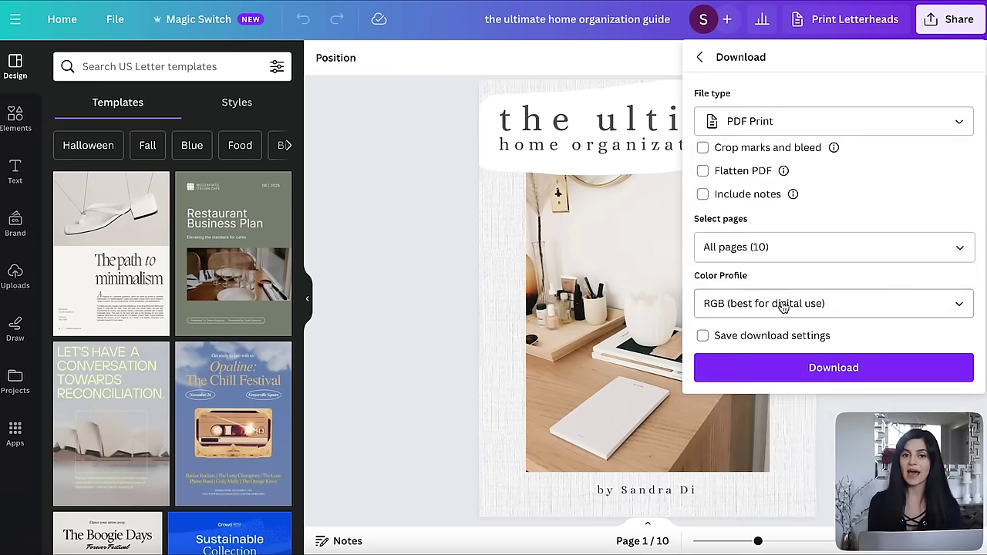
{"action": "left_click", "coordinate": [886, 368]}
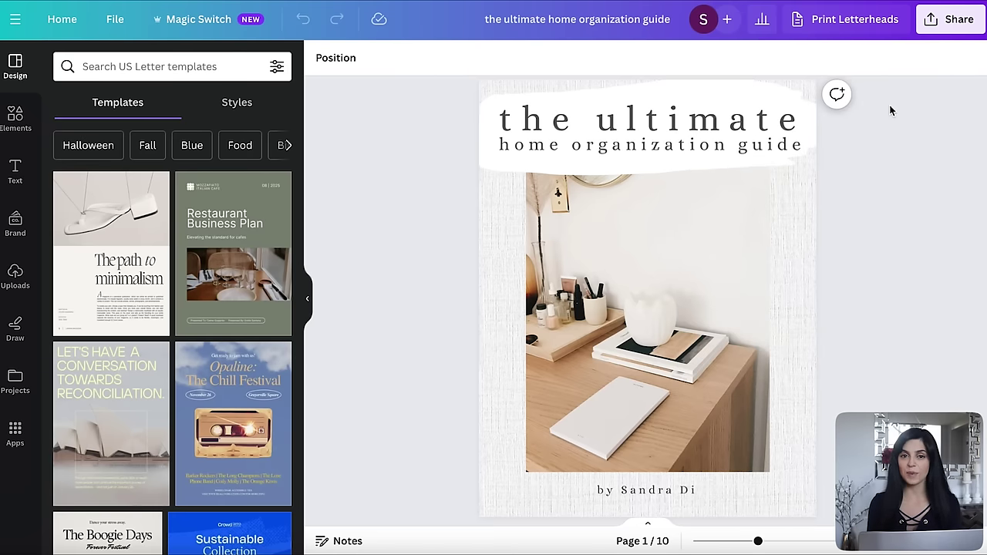
Set the download to JPG with only Page 1 selected
{"action": "left_click", "coordinate": [950, 19]}
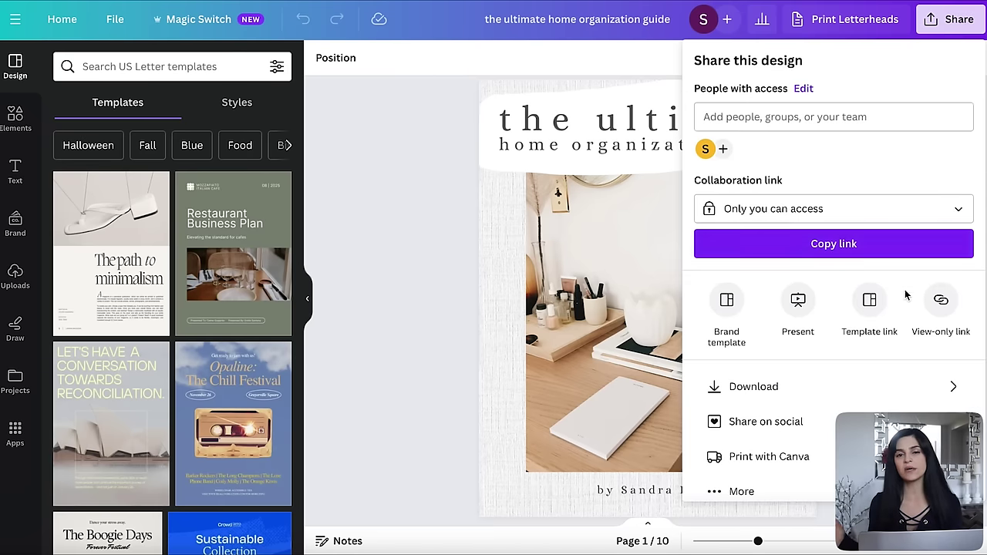
{"action": "left_click", "coordinate": [899, 380]}
{"action": "left_click", "coordinate": [809, 122]}
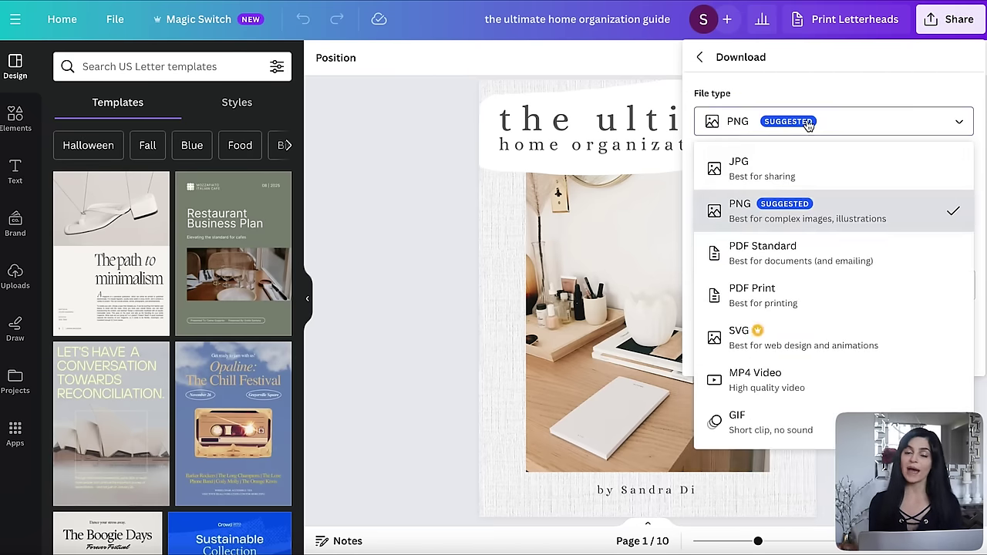
{"action": "left_click", "coordinate": [798, 176]}
{"action": "left_click", "coordinate": [956, 293]}
{"action": "left_click", "coordinate": [959, 59]}
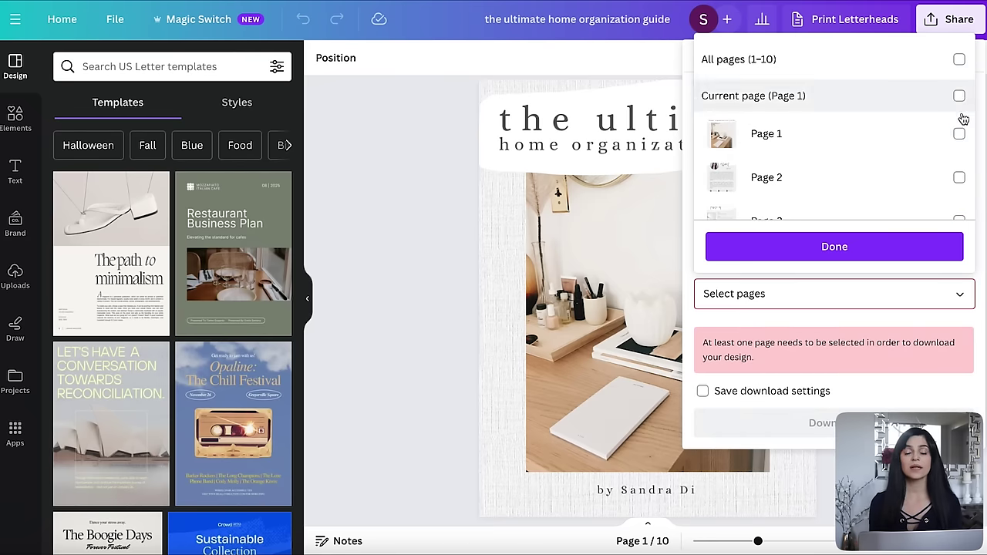
{"action": "left_click", "coordinate": [958, 133]}
{"action": "left_click", "coordinate": [925, 246]}
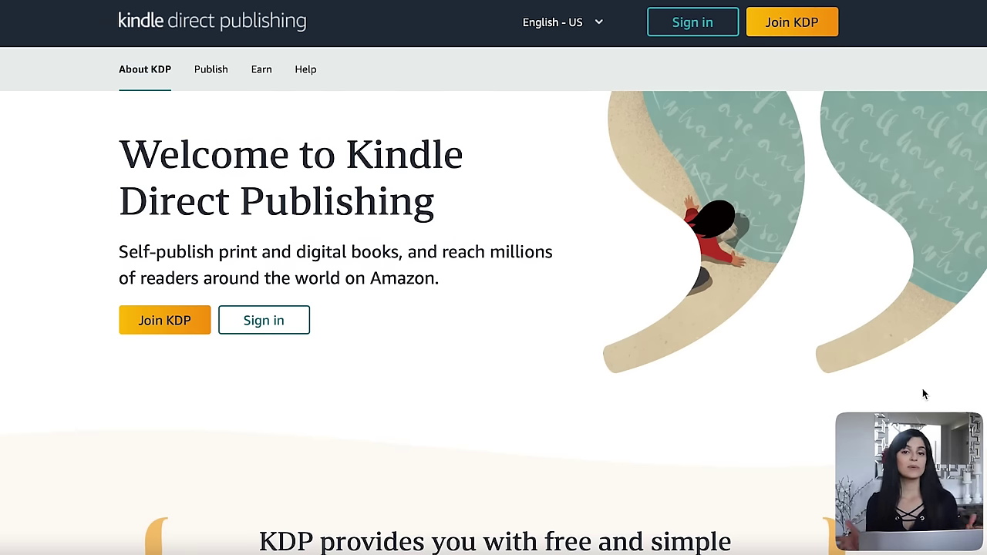
Scroll through the KDP welcome page and the supported eBook file formats help page
{"action": "scroll", "coordinate": [923, 394], "scroll_direction": "down", "scroll_amount": 5}
{"action": "scroll", "coordinate": [922, 394], "scroll_direction": "down", "scroll_amount": 2}
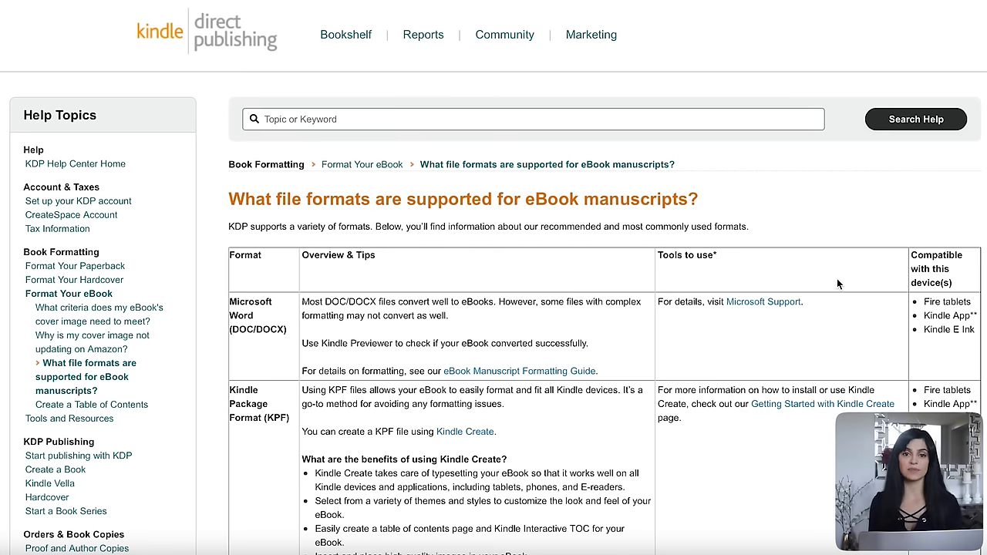
{"action": "scroll", "coordinate": [838, 284], "scroll_direction": "down", "scroll_amount": 3}
{"action": "scroll", "coordinate": [837, 279], "scroll_direction": "down", "scroll_amount": 3}
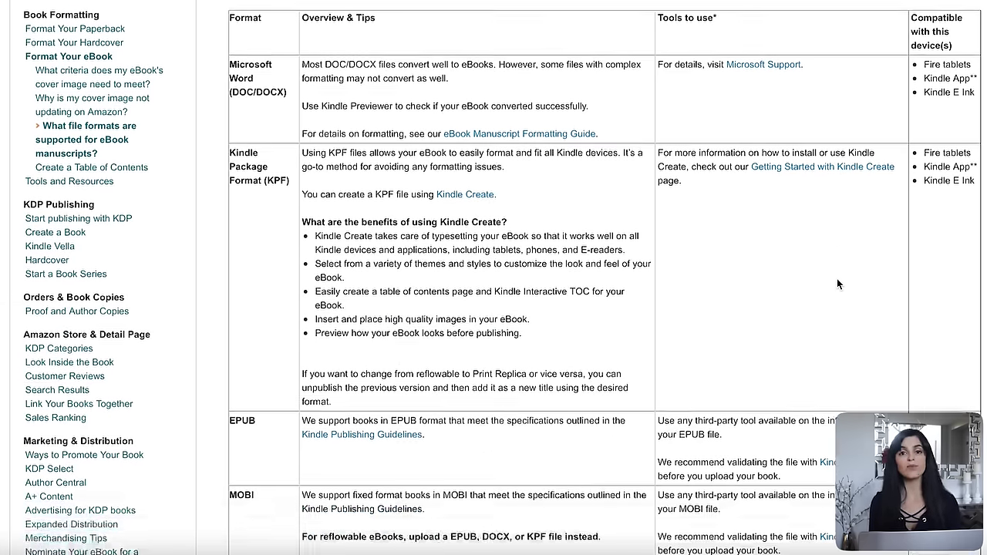
{"action": "scroll", "coordinate": [837, 279], "scroll_direction": "down", "scroll_amount": 2}
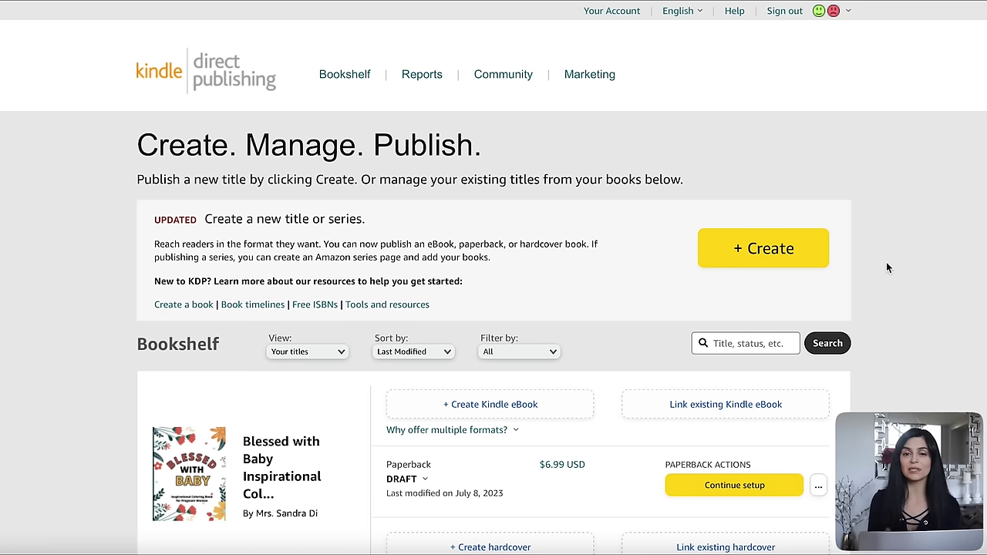
Start a new Kindle eBook from the KDP Bookshelf and scroll to its empty details form
{"action": "left_click", "coordinate": [812, 260]}
{"action": "left_click", "coordinate": [266, 440]}
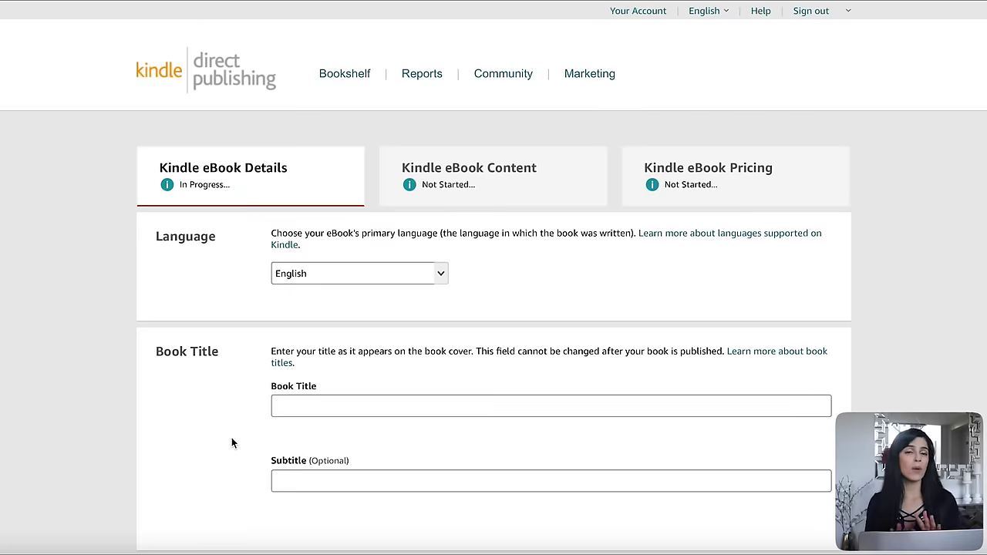
{"action": "scroll", "coordinate": [231, 440], "scroll_direction": "down", "scroll_amount": 8}
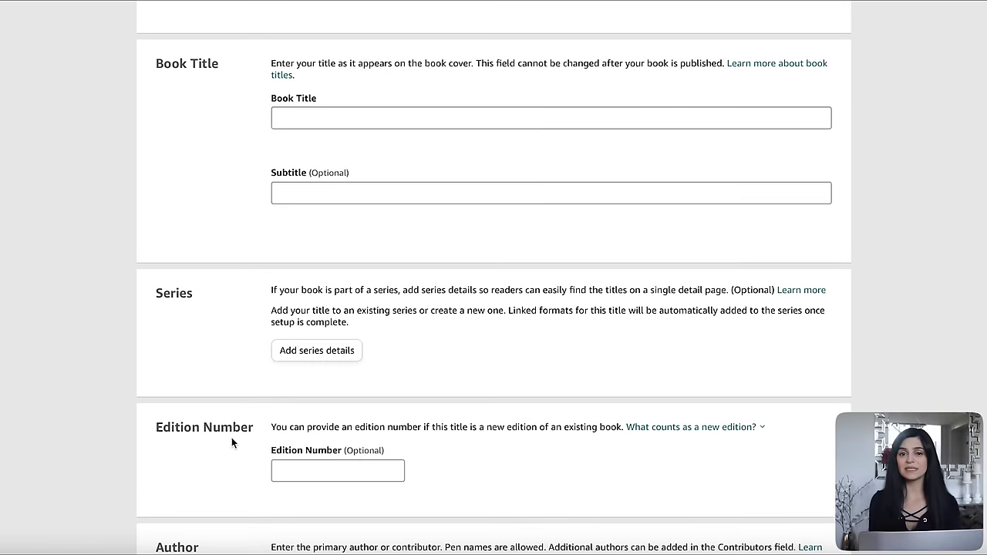